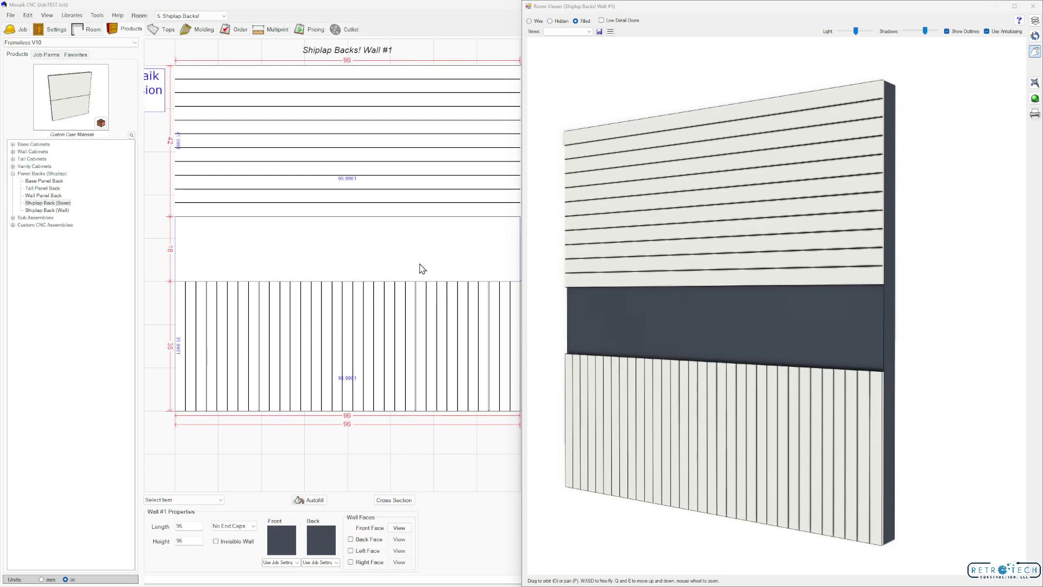
- Resize the upper and lower shiplap panels, leaving the lower one full width and 36 high
scroll(383, 263, "down", 2)
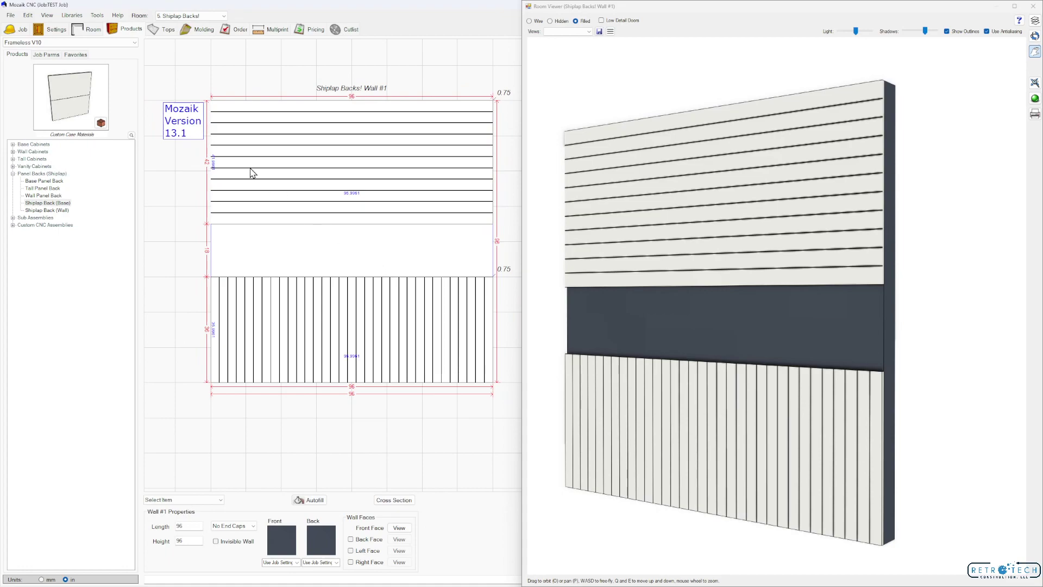
left_click(459, 163)
mouse_move(492, 162)
left_mouse_down()
mouse_move(392, 163)
mouse_move(510, 171)
left_mouse_up()
left_click(348, 262)
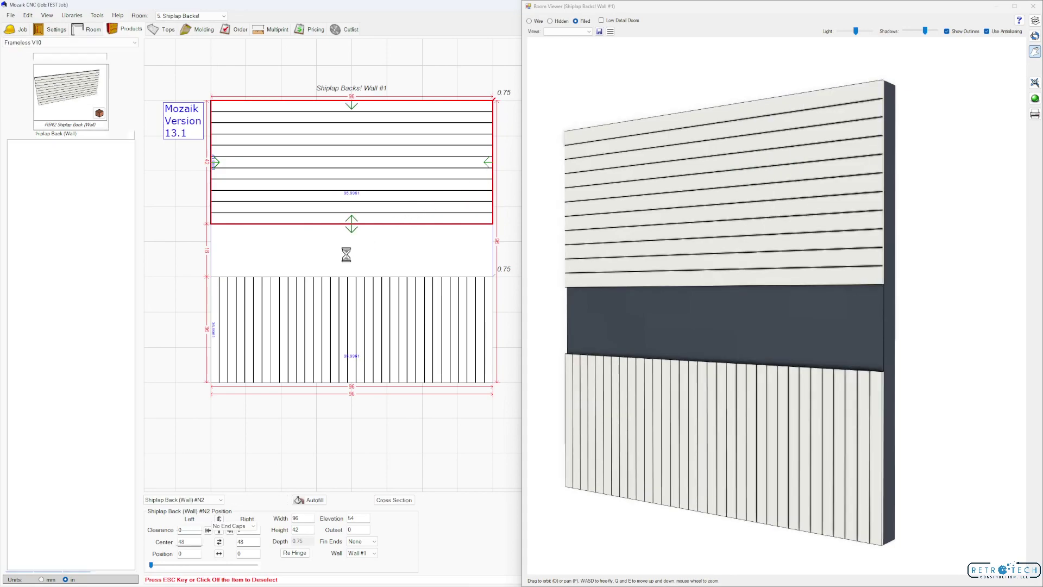
left_click(346, 285)
mouse_move(352, 278)
left_mouse_down()
mouse_move(355, 226)
mouse_move(352, 292)
left_mouse_up()
mouse_move(488, 336)
left_mouse_down()
mouse_move(367, 337)
mouse_move(491, 337)
left_mouse_up()
left_click_drag(352, 291, 354, 279)
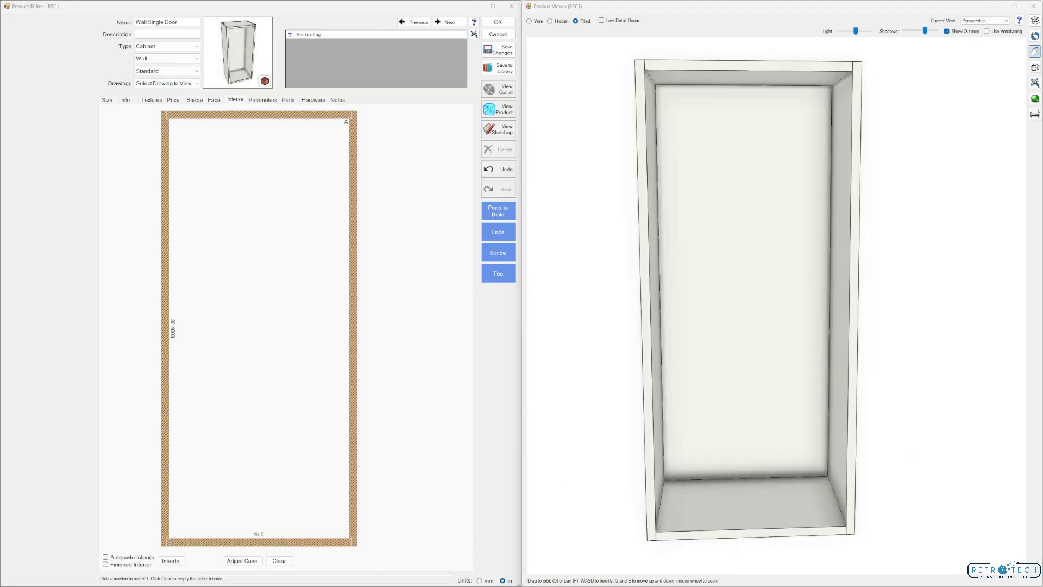
- Fill the empty interior opening with ShipLap (CL), replacing the ShipLap (MID) placed first
left_click(244, 464)
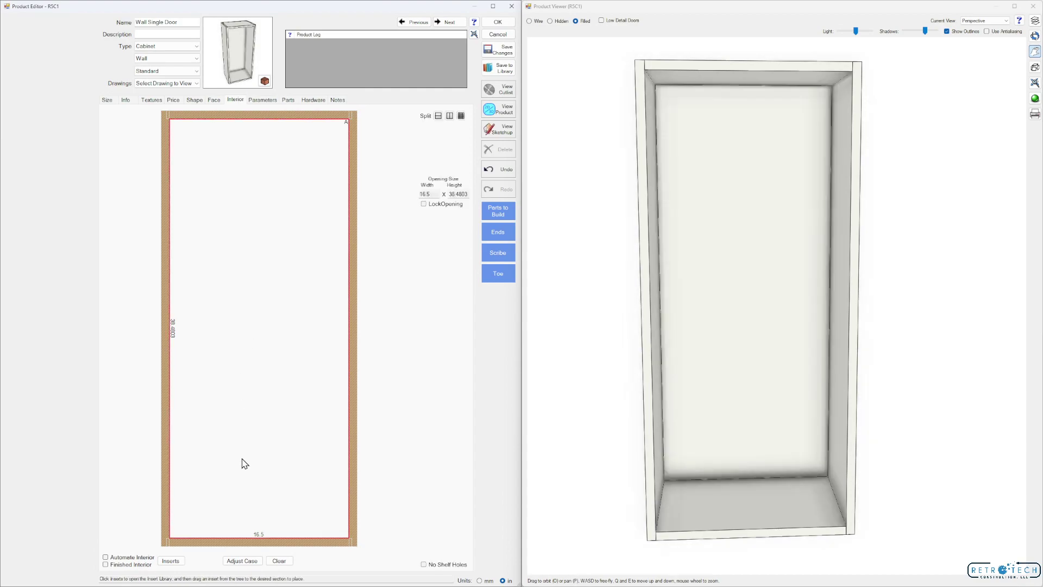
left_click(170, 561)
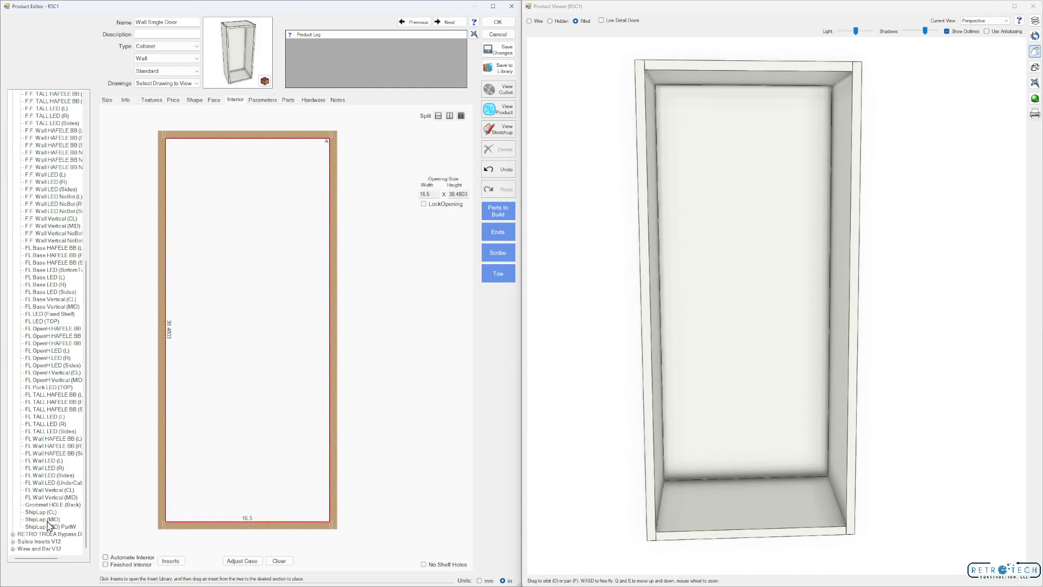
left_click(48, 520)
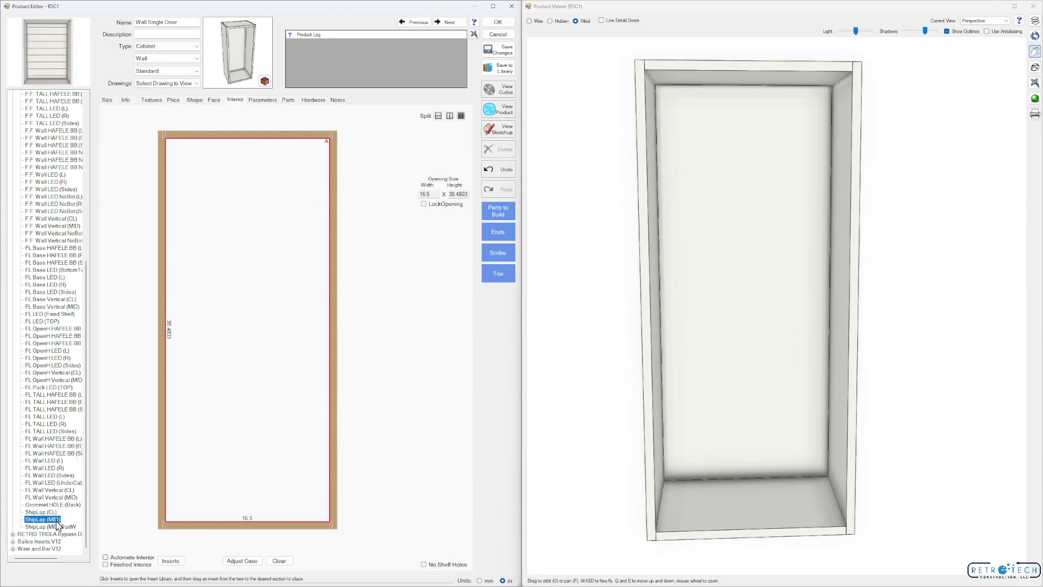
left_click_drag(57, 524, 228, 429)
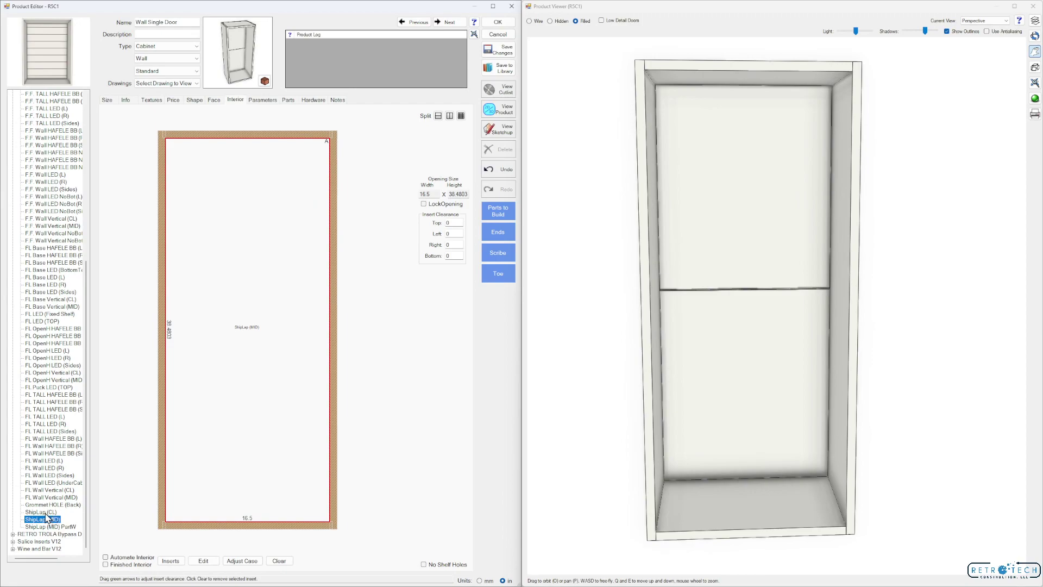
left_click_drag(44, 512, 251, 374)
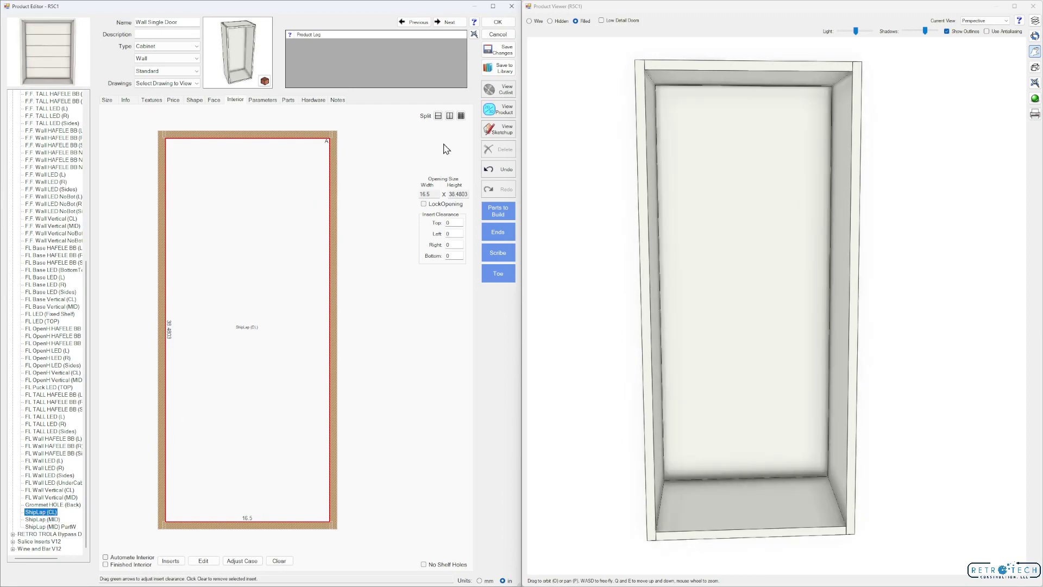
left_click_drag(760, 93, 789, 177)
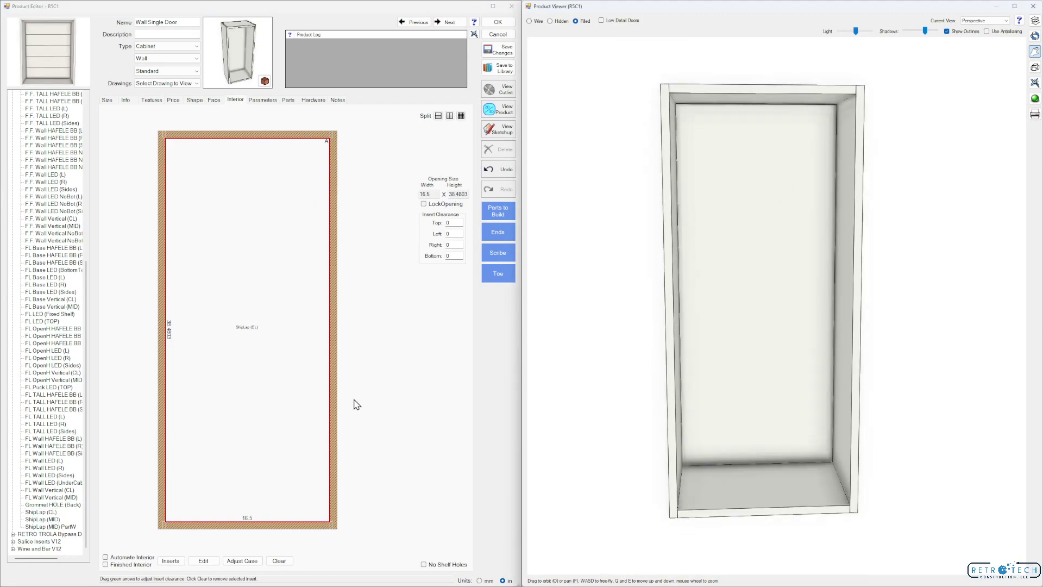
left_click(244, 340)
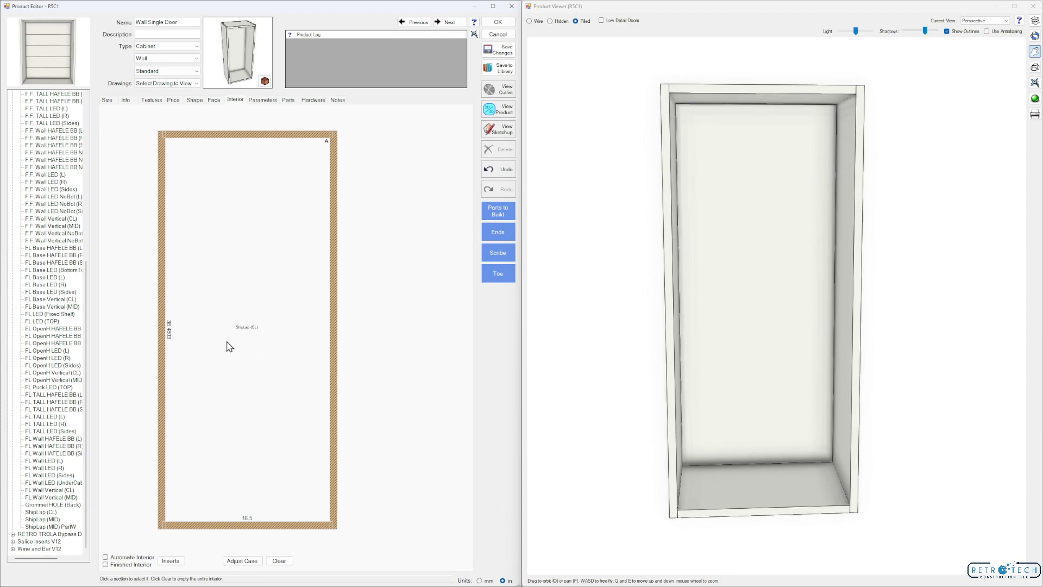
left_click(312, 228)
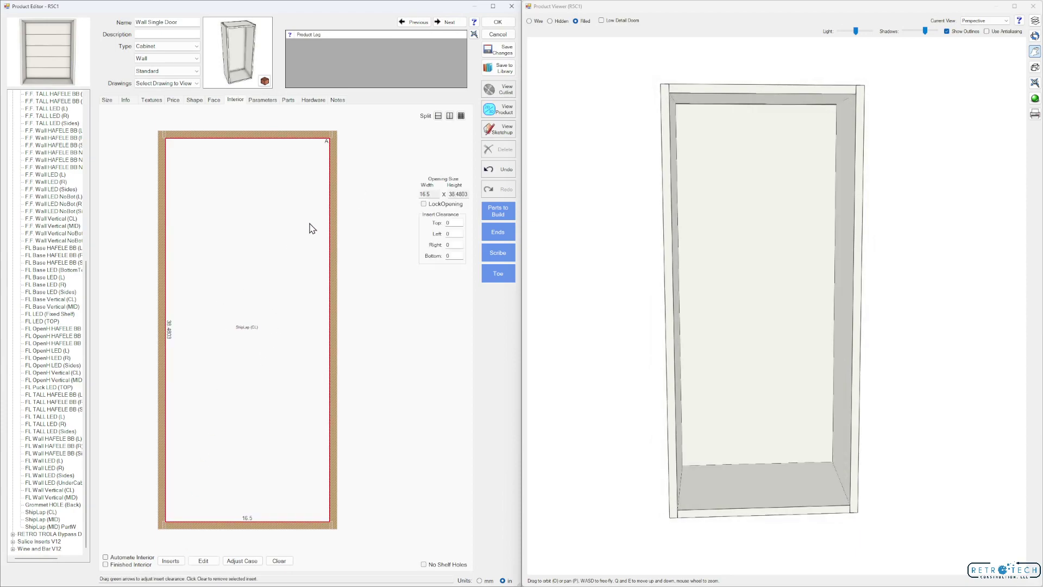
- Split the interior into equal horizontal sections with Separator dividers
left_click(461, 115)
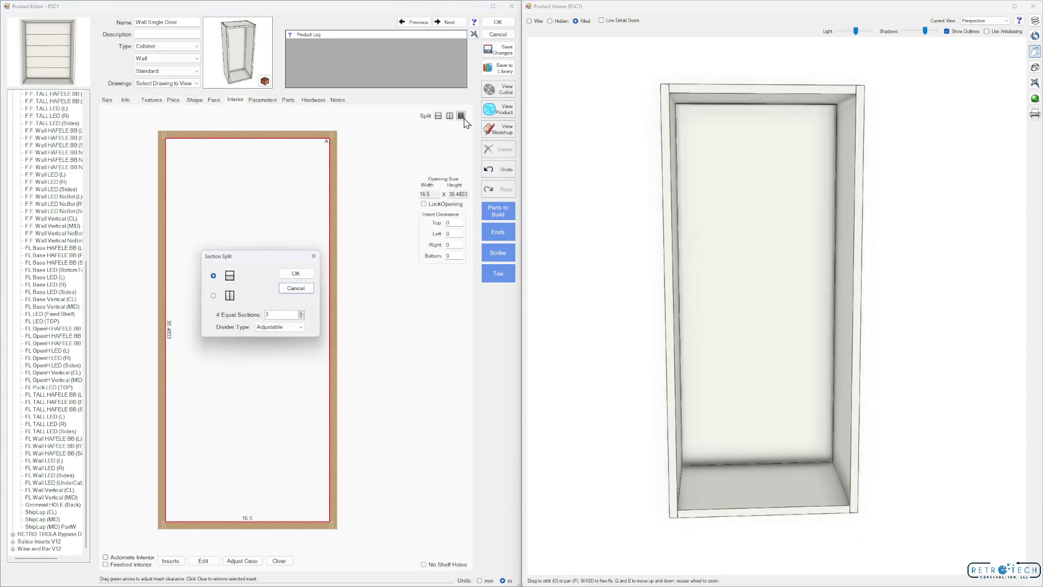
left_click(302, 327)
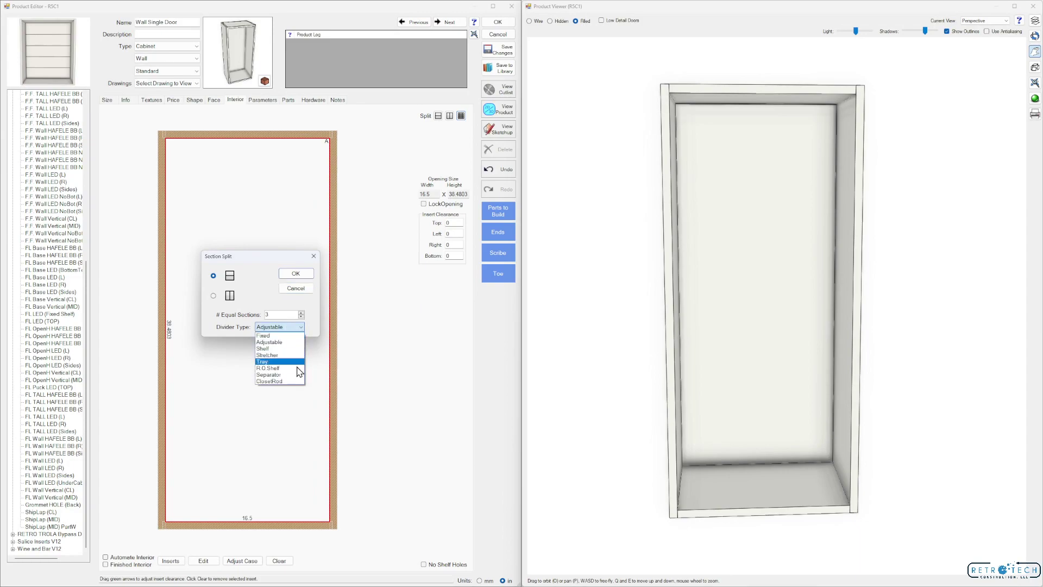
left_click(296, 380)
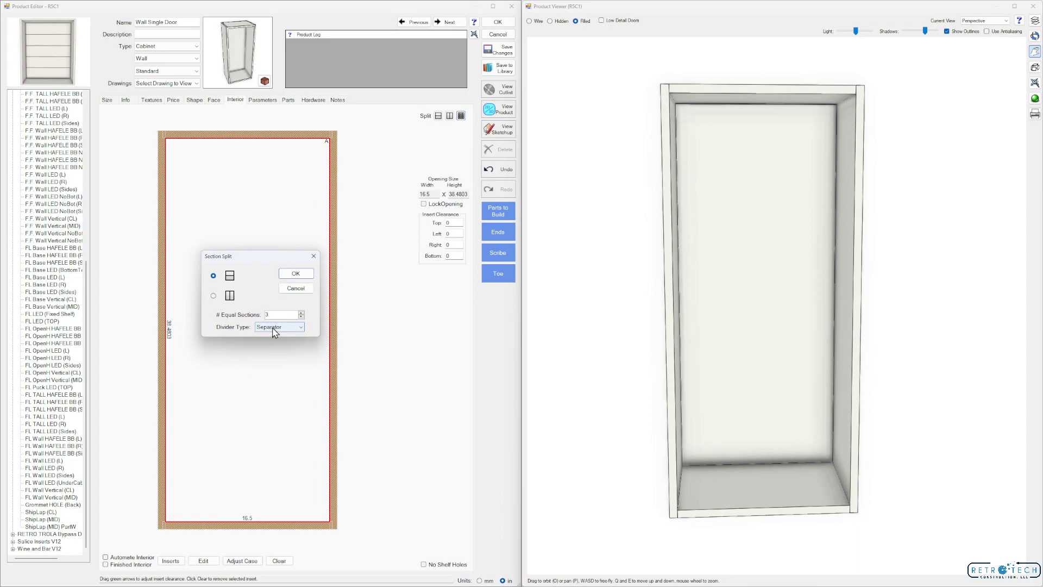
left_click(296, 274)
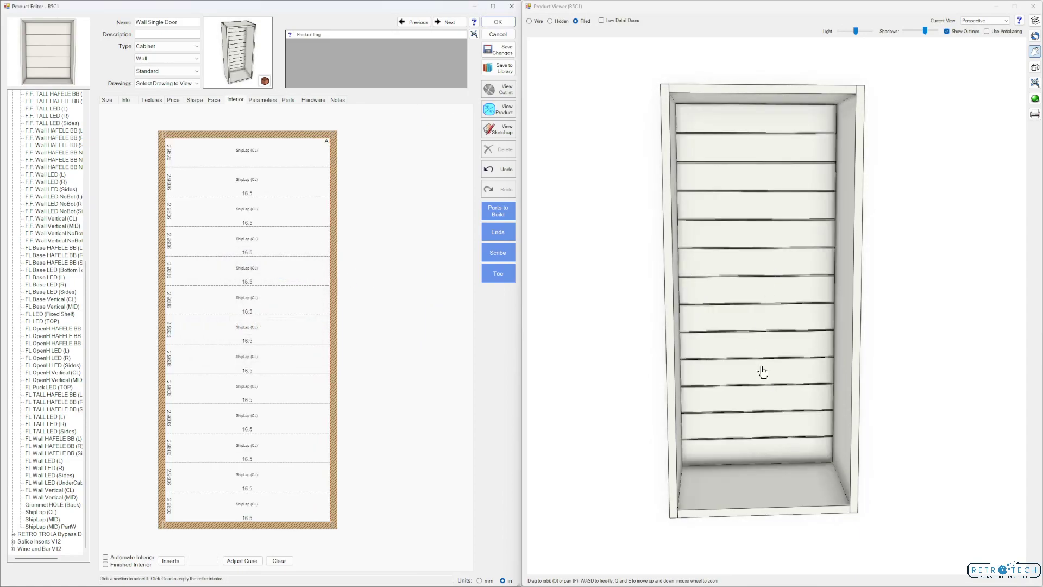
- Clear the shiplap from the top section, leaving it empty
scroll(764, 294, "up", 3)
scroll(765, 294, "down", 3)
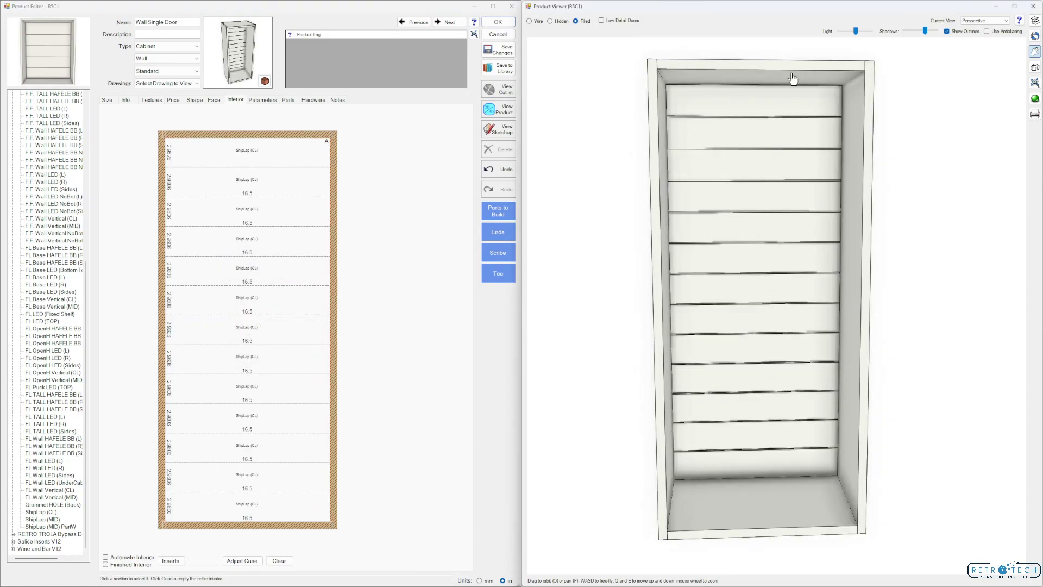
left_click(257, 157)
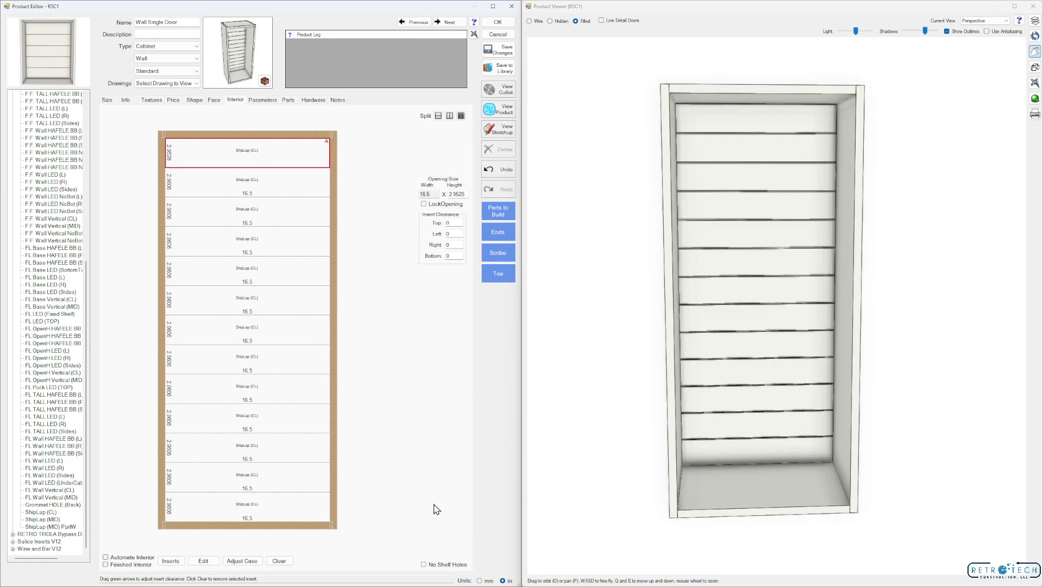
left_click(280, 561)
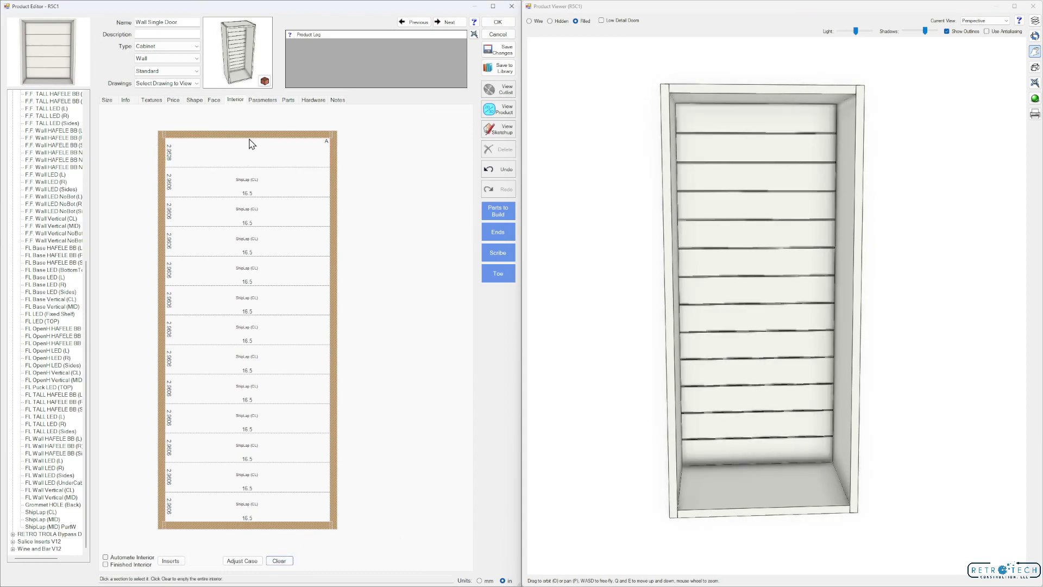
scroll(777, 102, "up", 2)
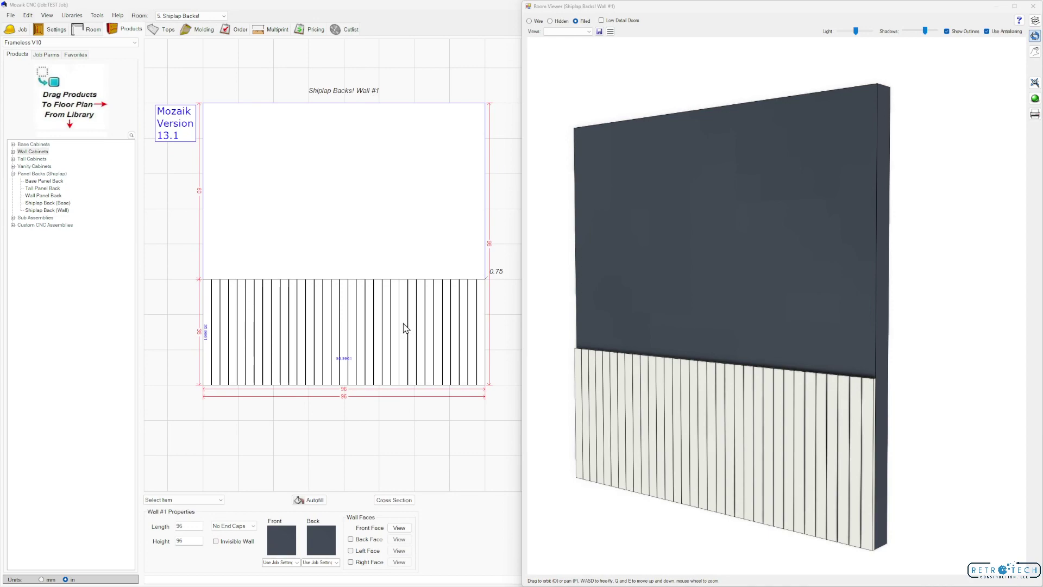
- Try the Shiplap Back (Base) panel's resize handles, then open it in the Product Editor at 96 × 36 × 0.75
left_click(403, 328)
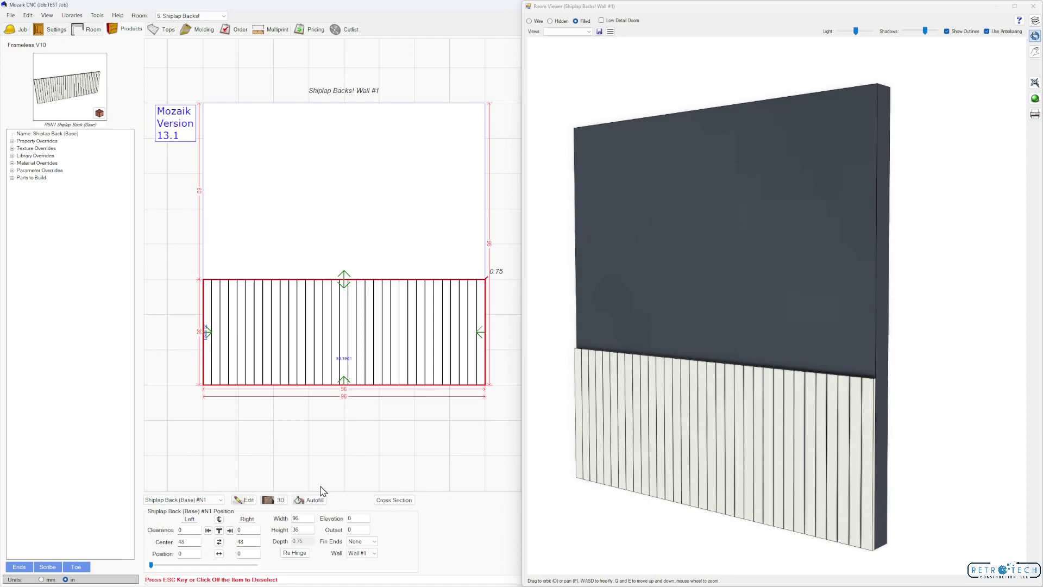
left_click_drag(481, 331, 388, 331)
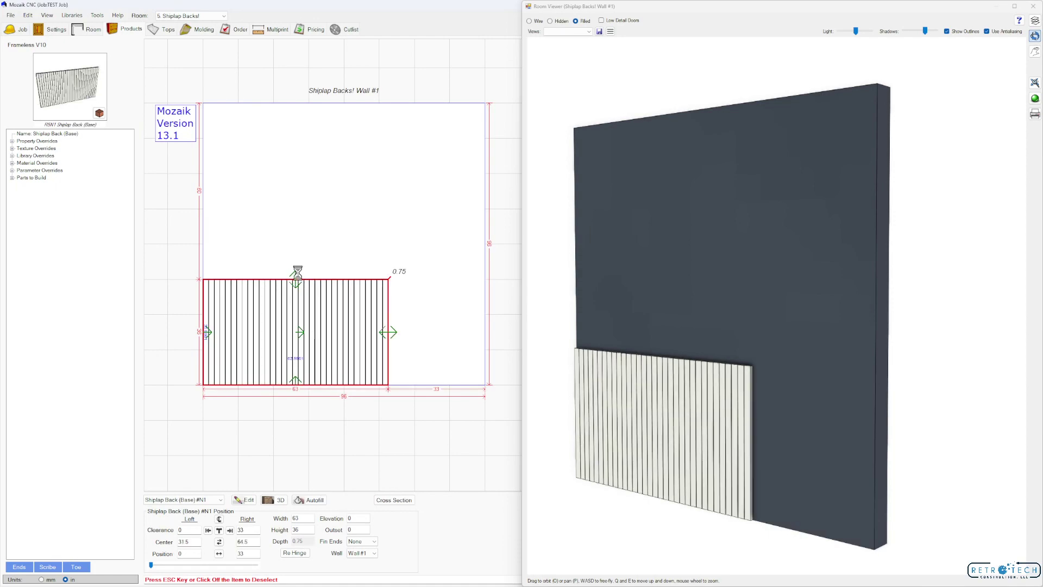
left_click_drag(295, 280, 303, 96)
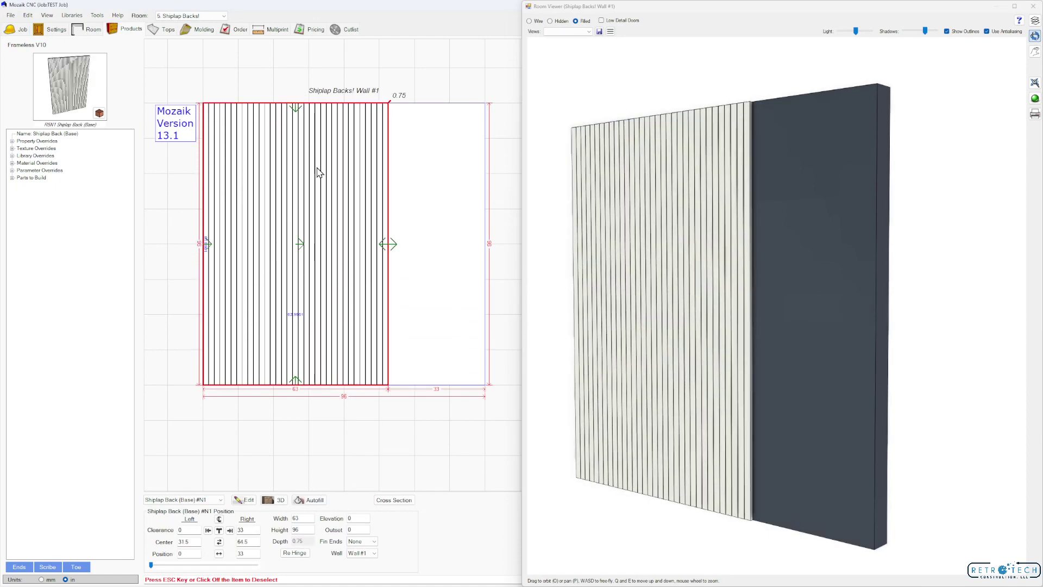
key("Escape")
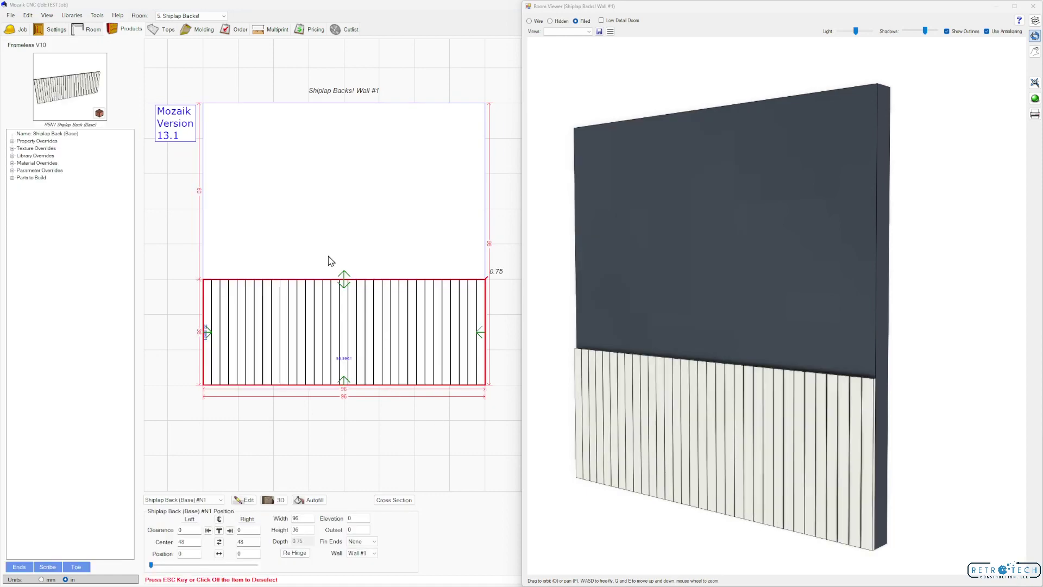
double_click(372, 327)
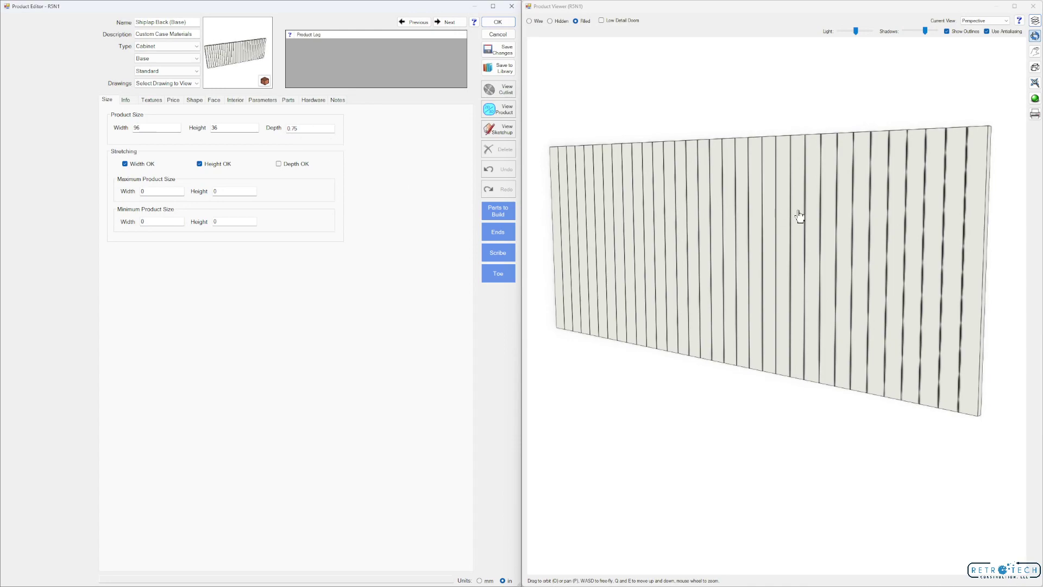
- Keep the case material on (SHIPLAP Back!) 3-4BK MDF Ranger and review the Parts and Parts to Build settings
left_click_drag(799, 214, 835, 227)
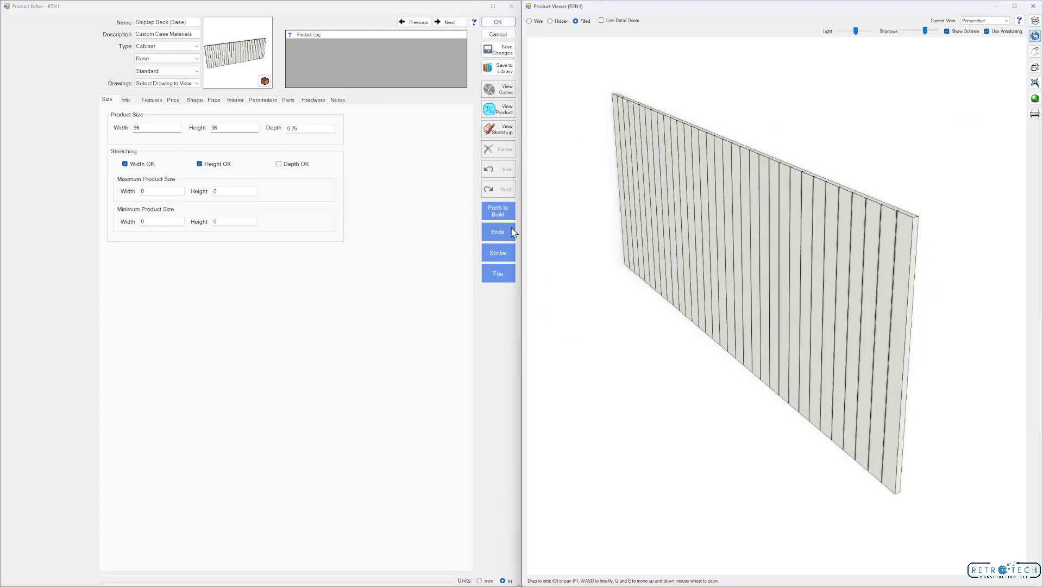
left_click(126, 101)
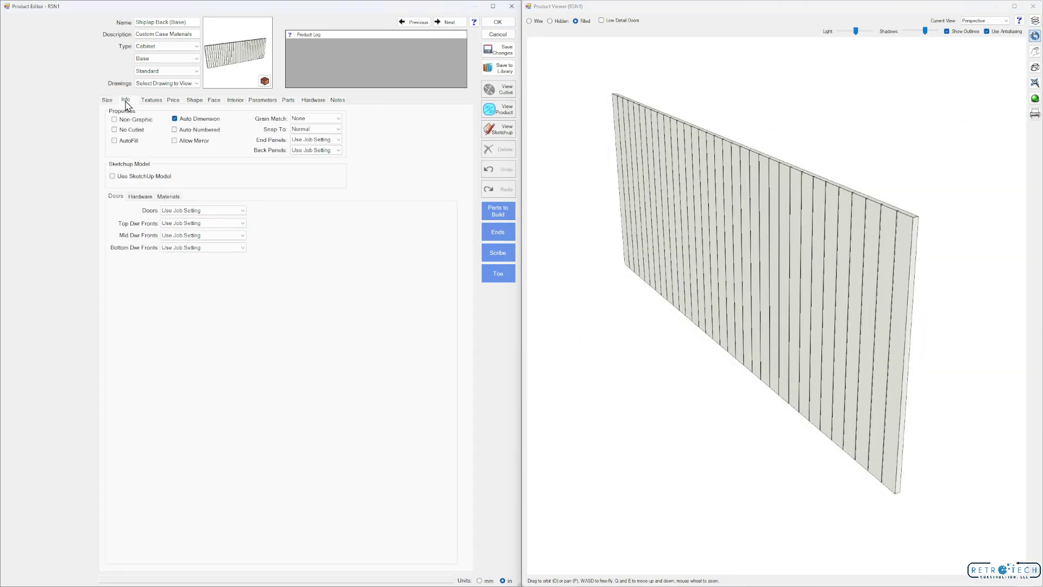
left_click(214, 236)
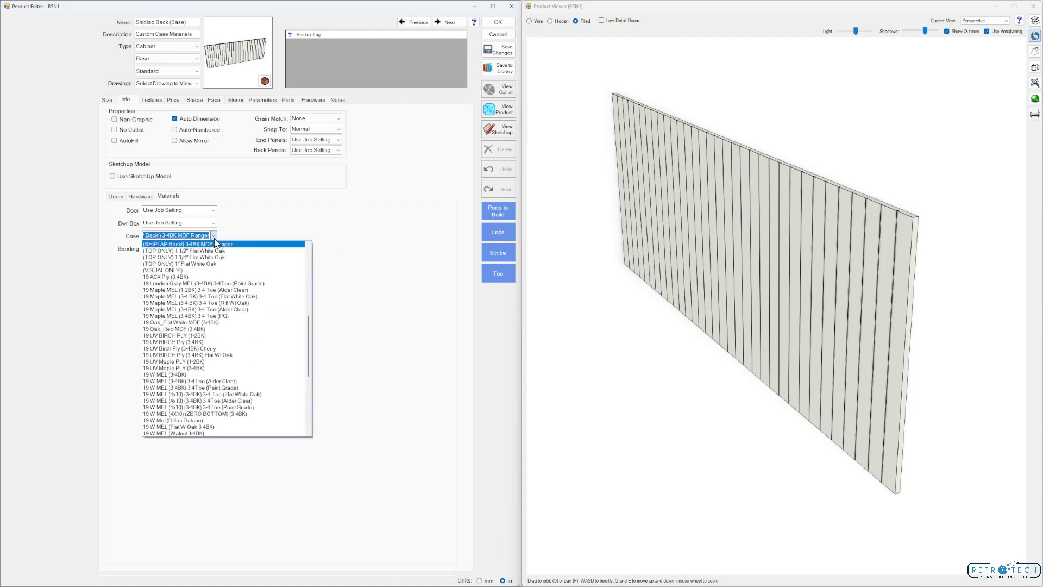
left_click(247, 249)
left_click(288, 100)
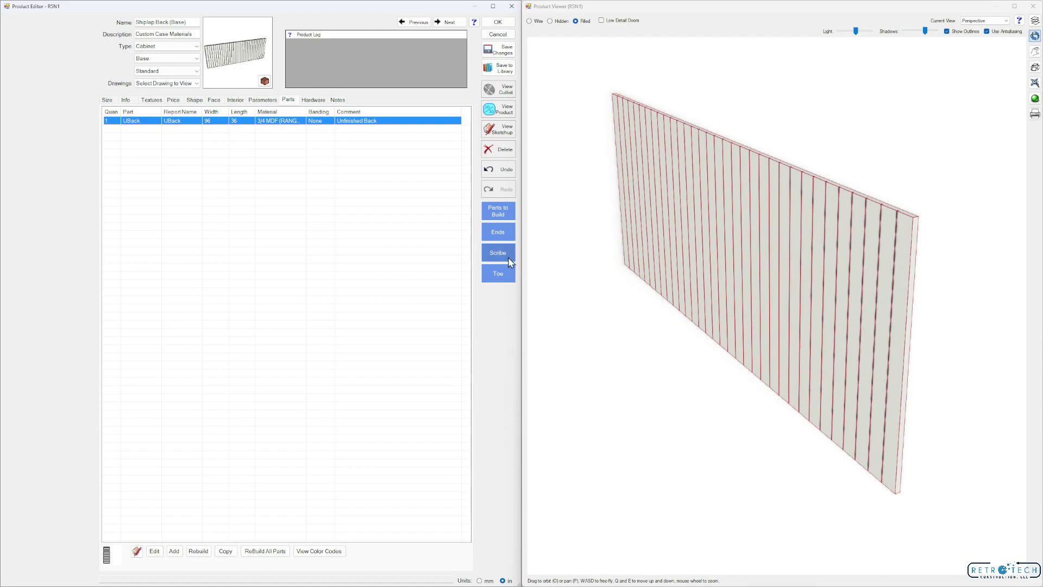
left_click(507, 213)
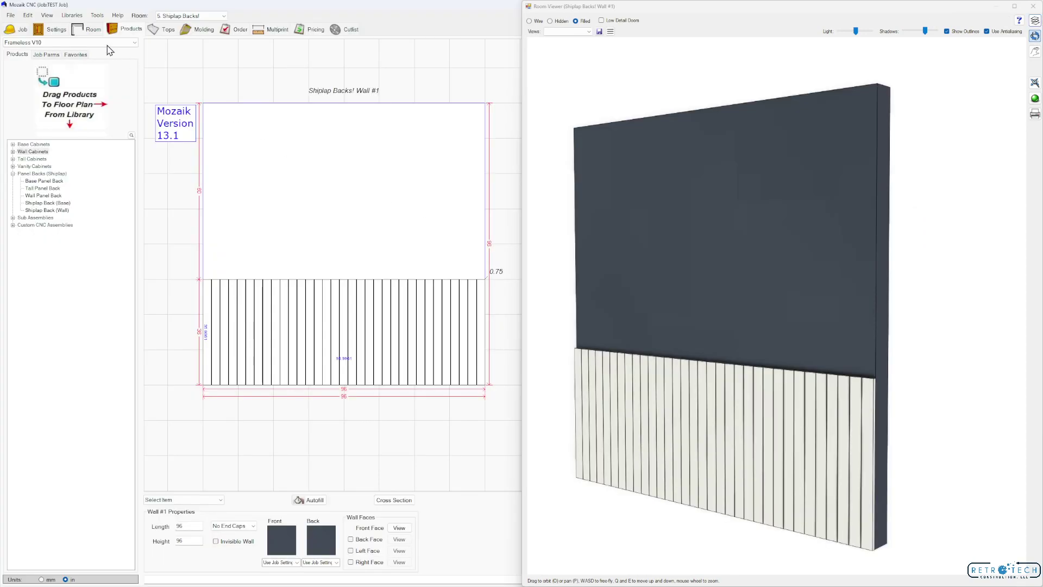
- Show the Cabinet Parts materials of the (SHIPLAP Back!) 3-4BK MDF Ranger template in an enlarged Material Templates window
left_click(72, 15)
left_click(133, 62)
left_click(521, 194)
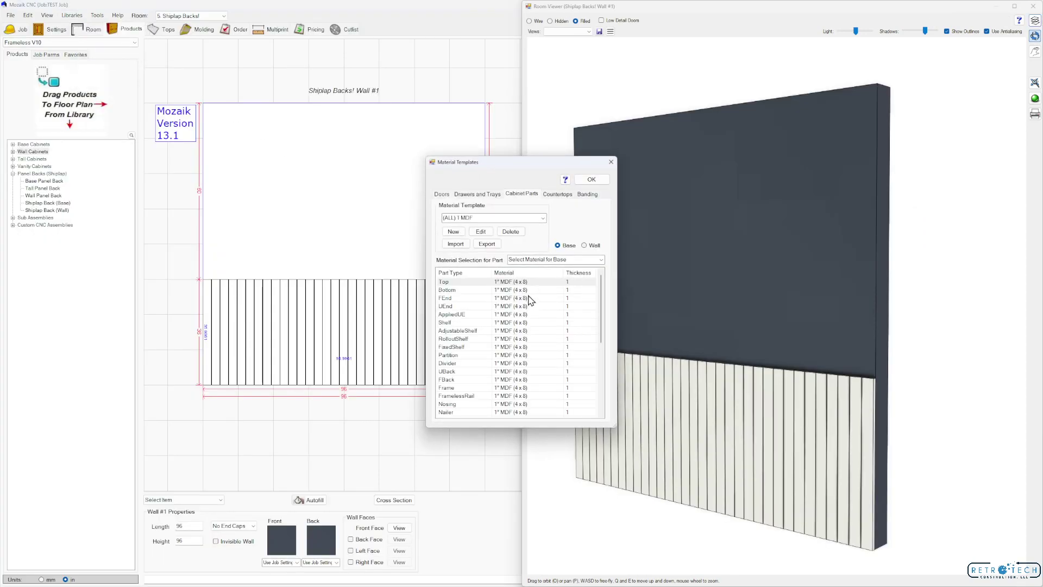
left_click(542, 218)
scroll(531, 273, "down", 8)
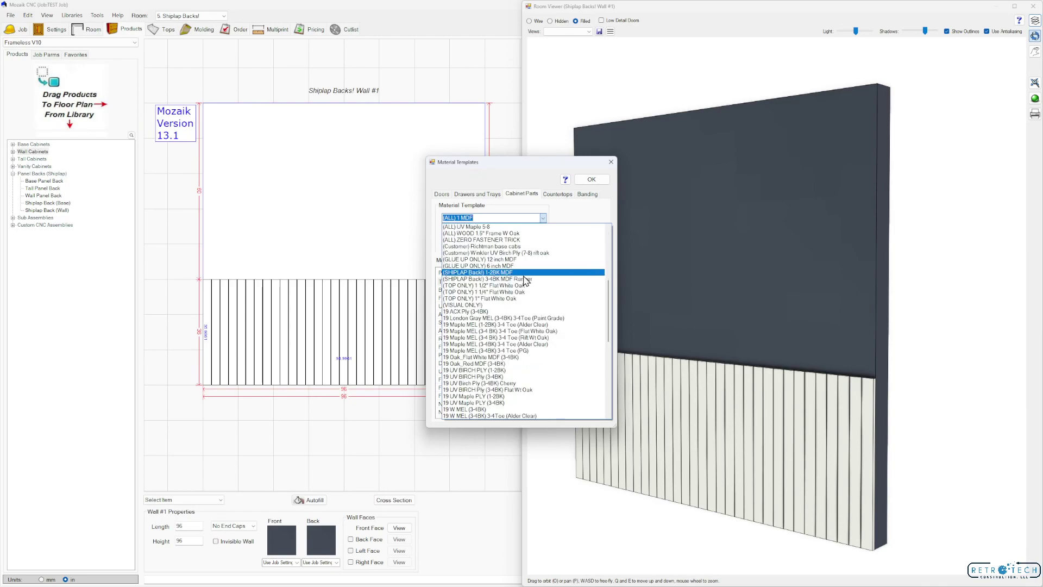
left_click(525, 282)
left_click_drag(534, 163, 351, 65)
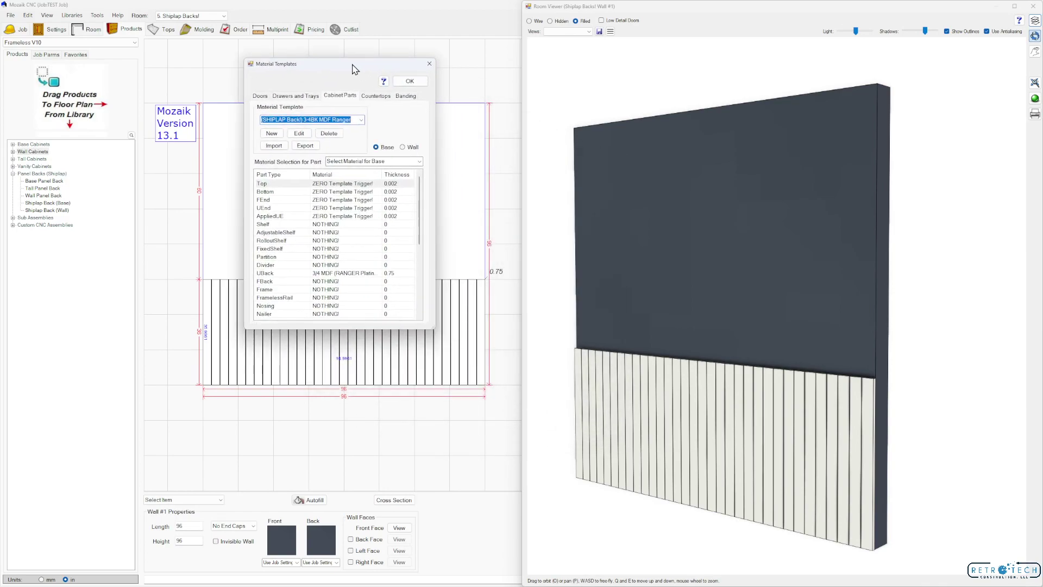
left_click_drag(433, 328, 565, 465)
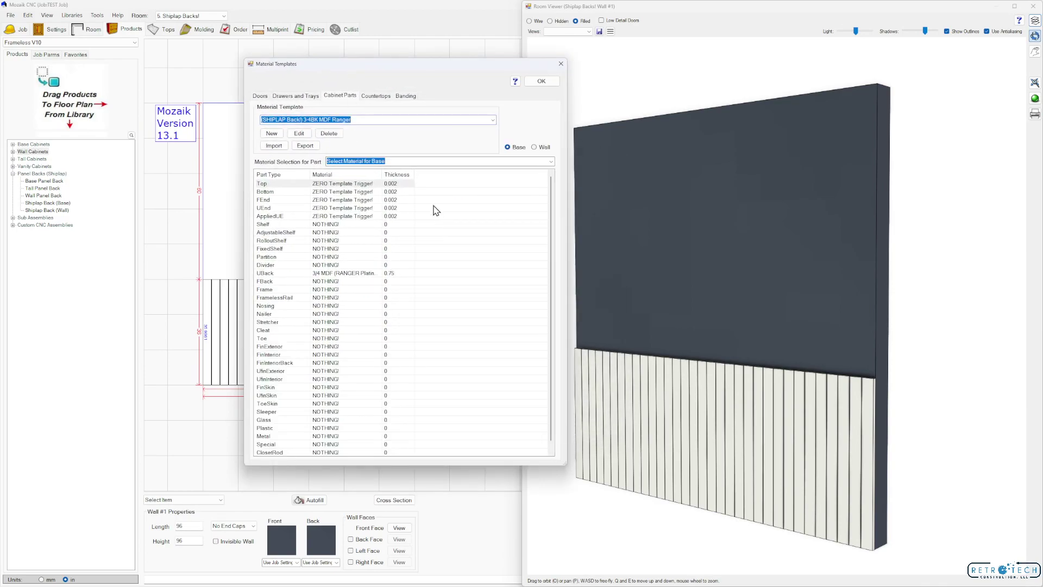
left_click(418, 184)
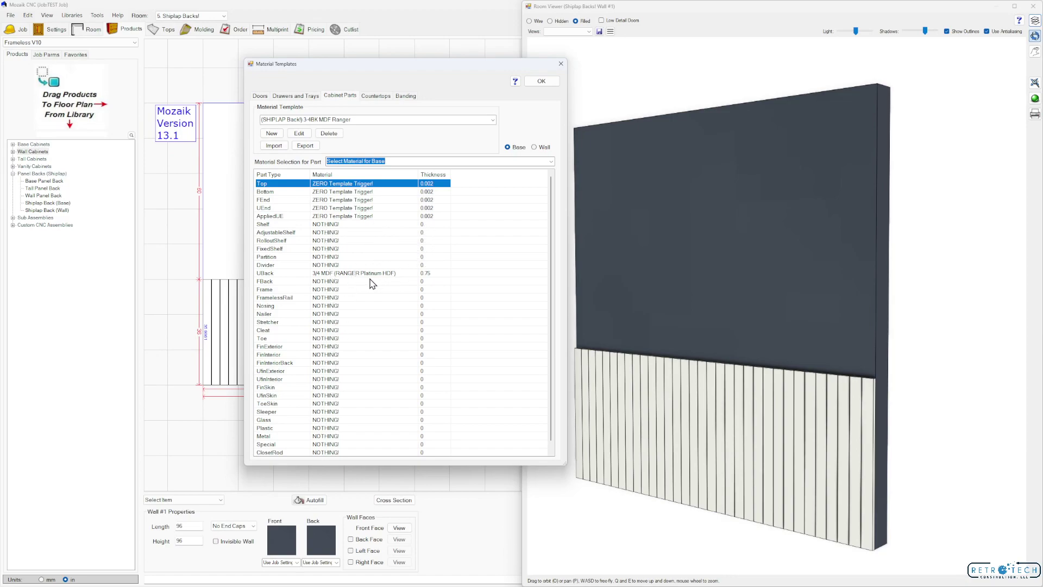
- Inspect the ZERO Template Trigger! stock material and the NOTHING! entry's thickness
double_click(426, 275)
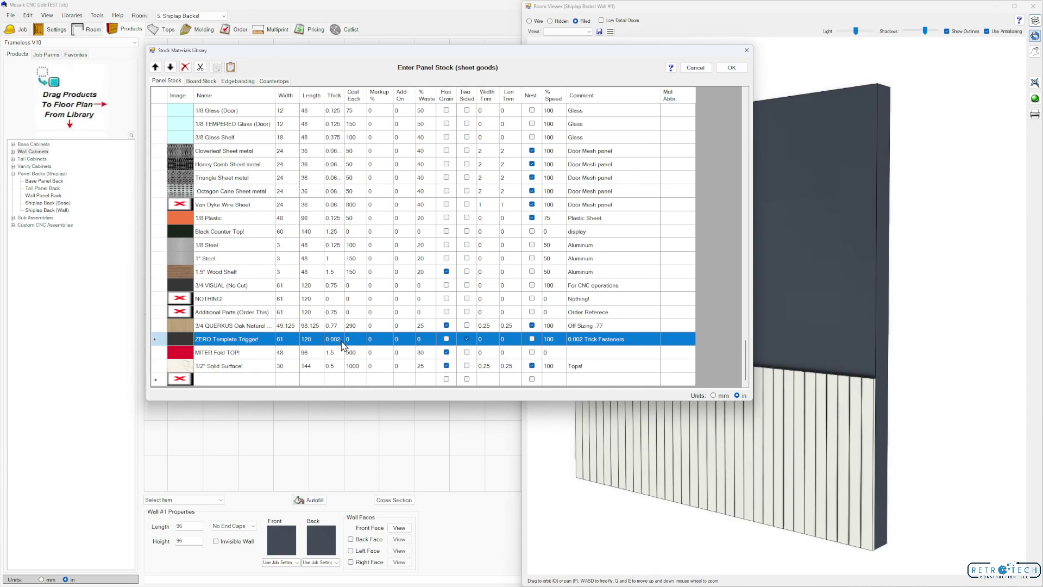
left_click(209, 300)
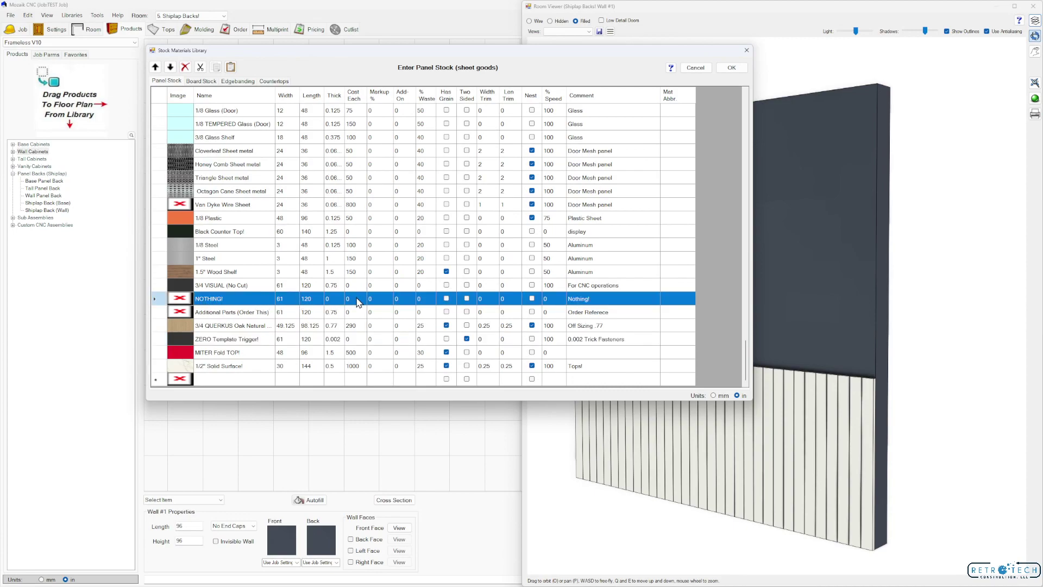
left_click(332, 298)
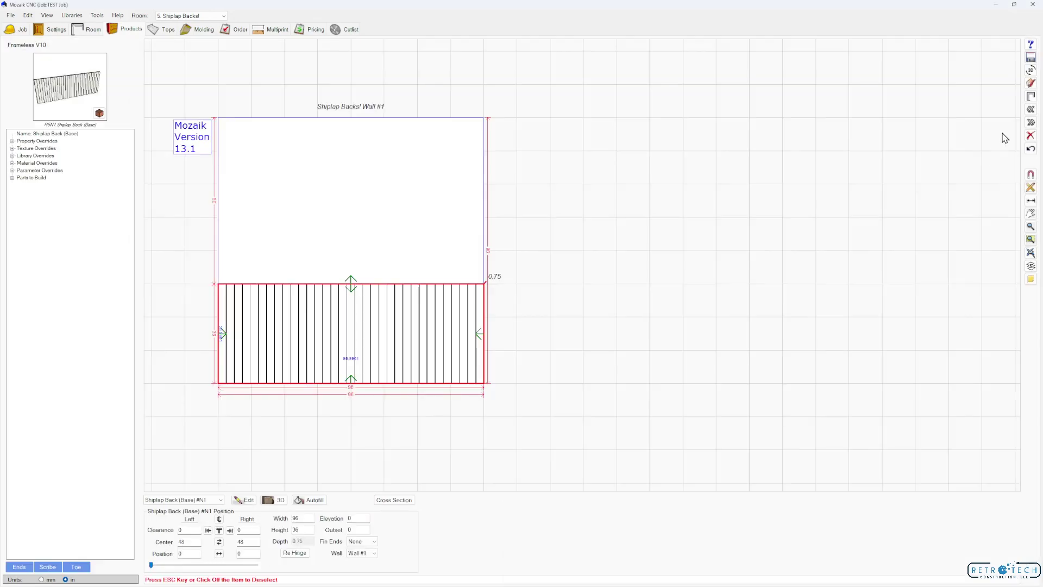
- Delete the old full-width base shiplap back and place a new Shiplap Back (Wall) and base back on Wall #1
left_click(1030, 135)
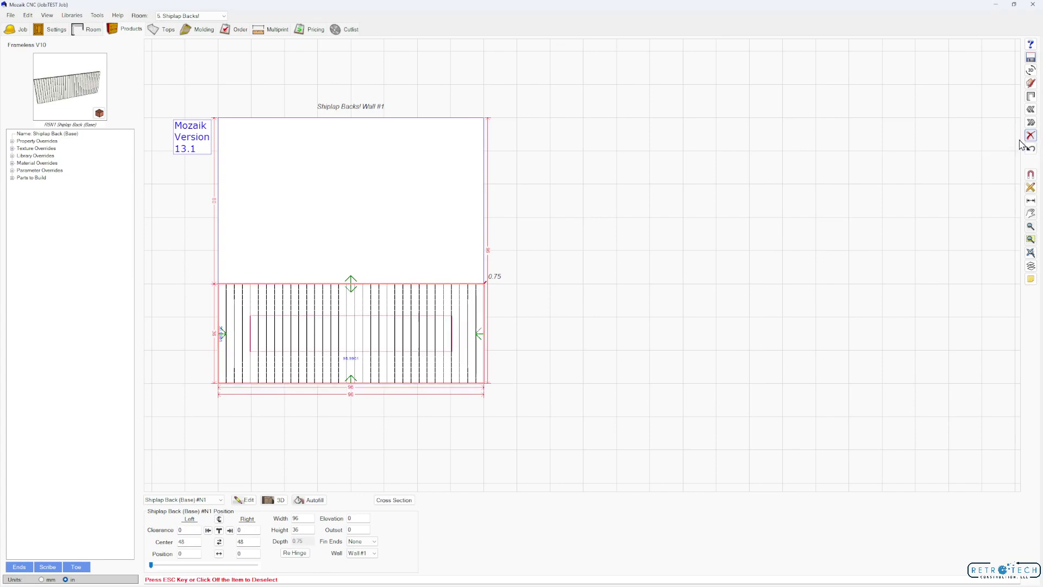
left_click(53, 211)
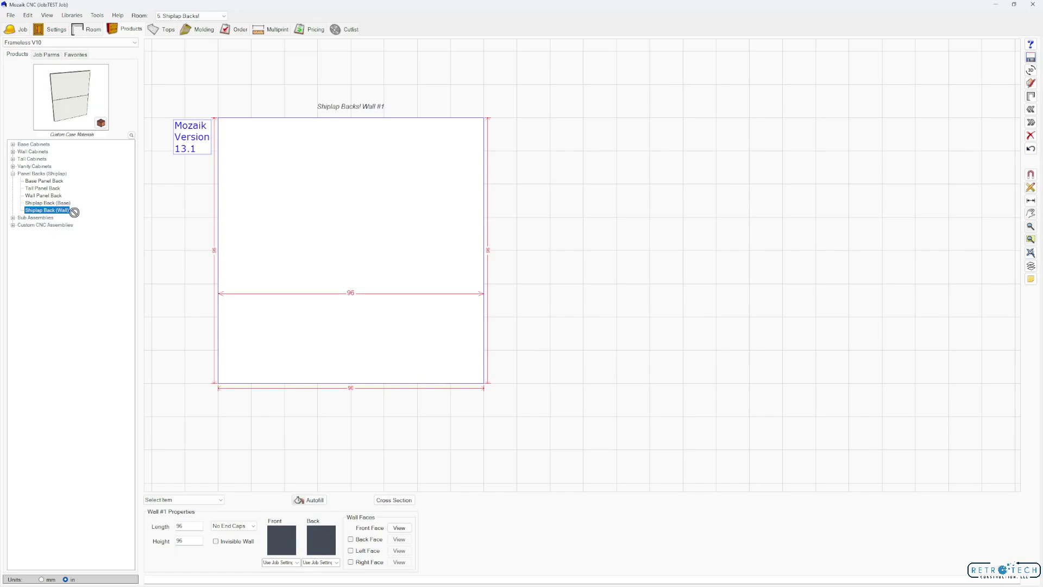
left_click_drag(72, 211, 320, 187)
left_click_drag(60, 203, 342, 368)
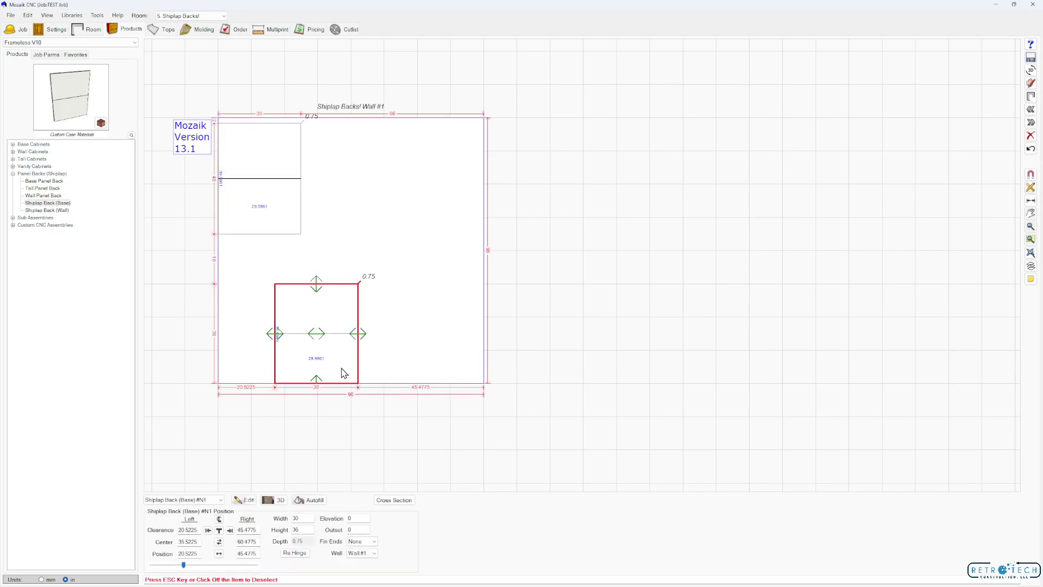
- Review the base and wall backs' parameter overrides and materials, then save the wall back to the library
double_click(341, 369)
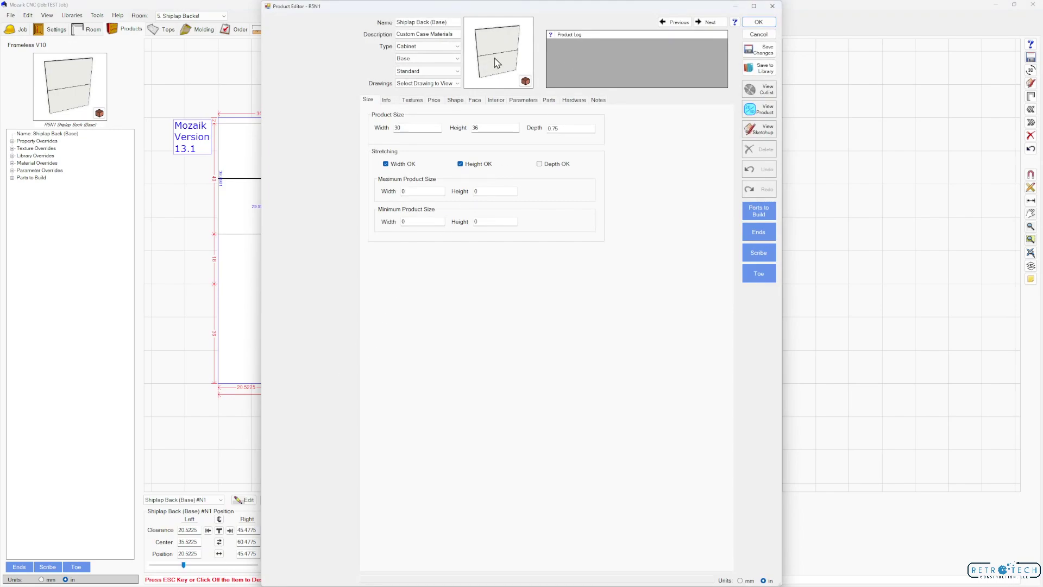
left_click(524, 100)
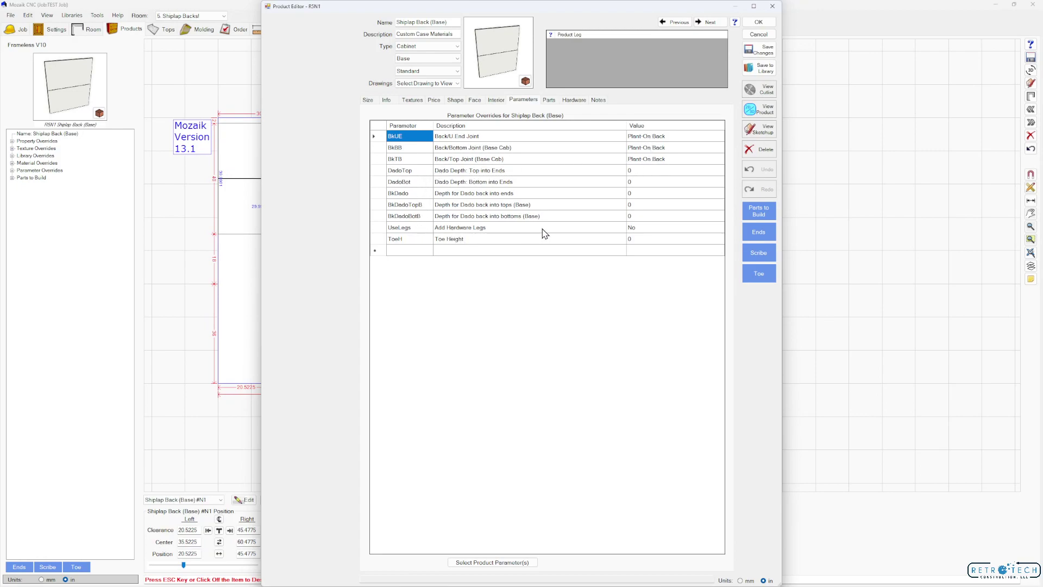
left_click(759, 22)
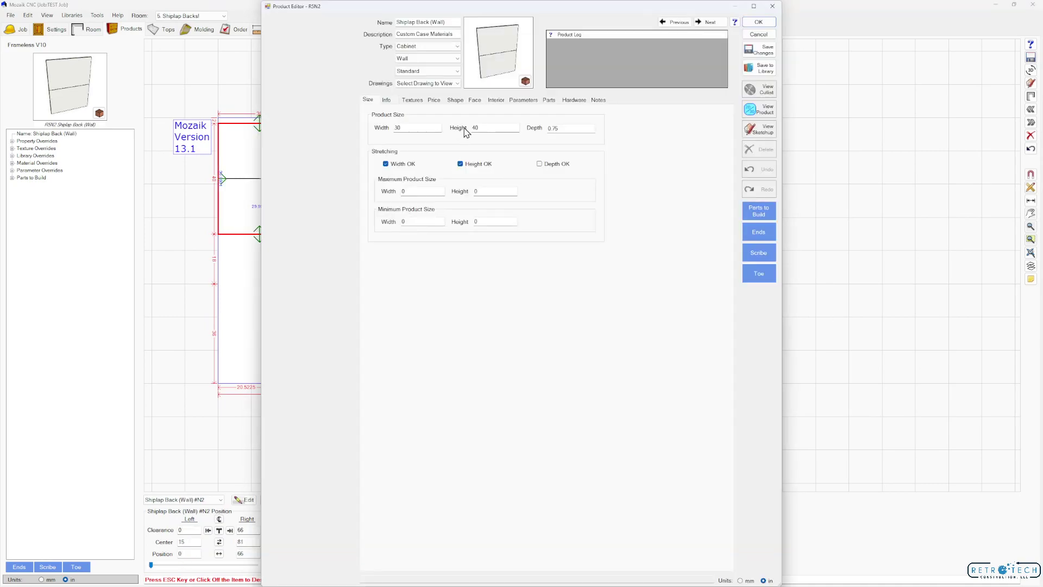
left_click(523, 100)
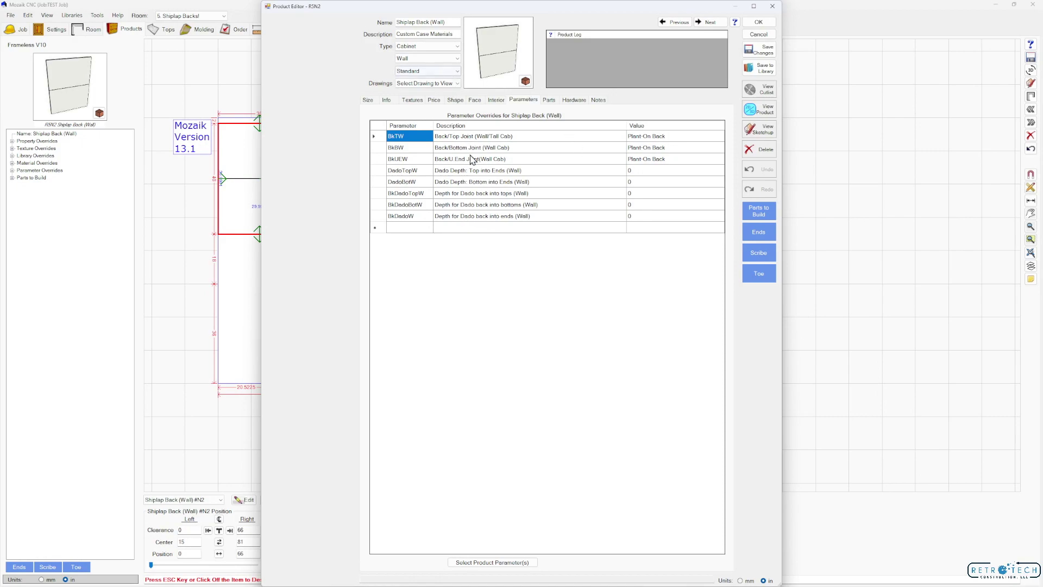
left_click(388, 101)
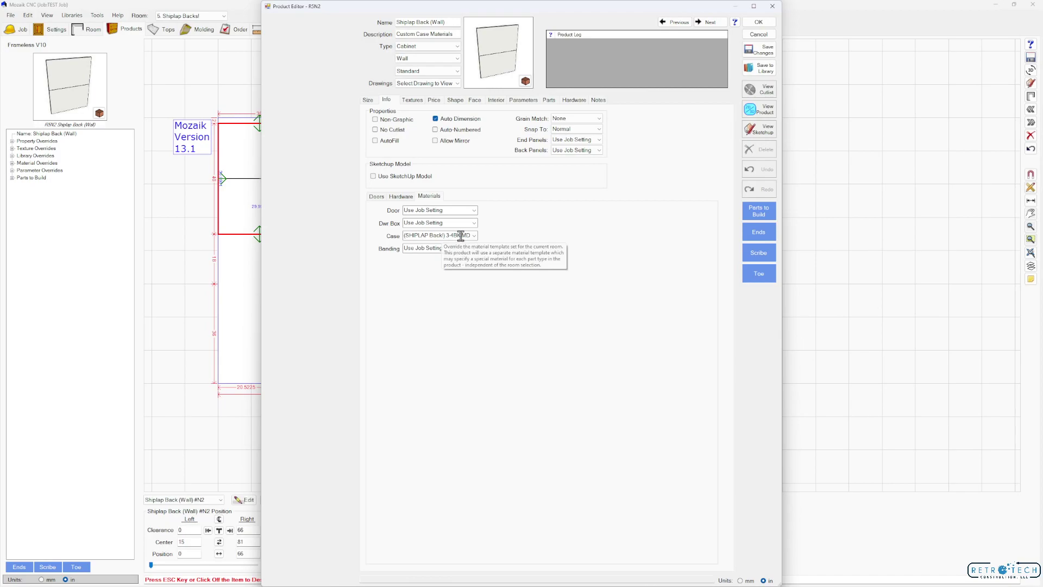
left_click(772, 70)
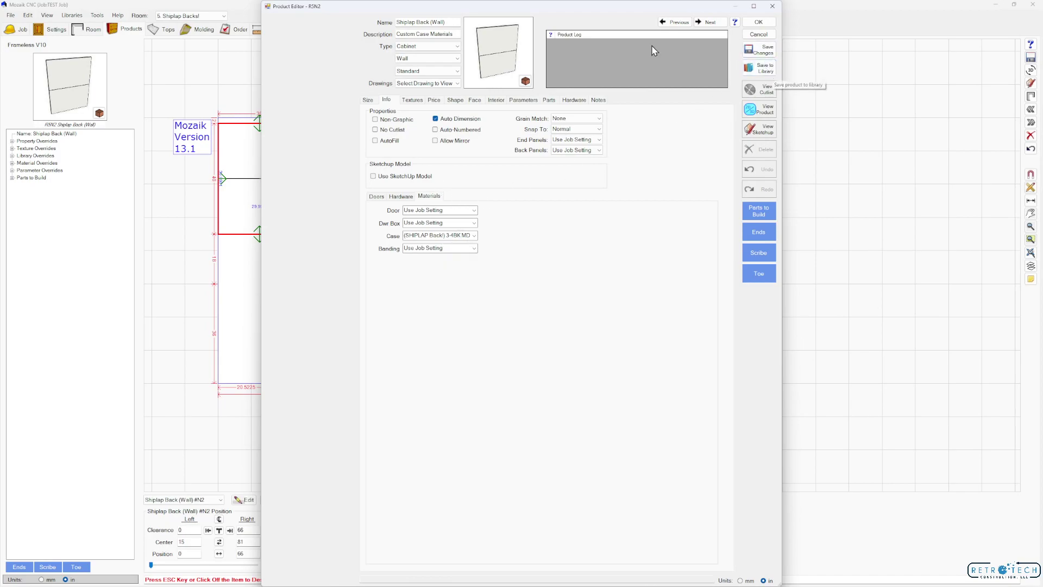
left_click(380, 370)
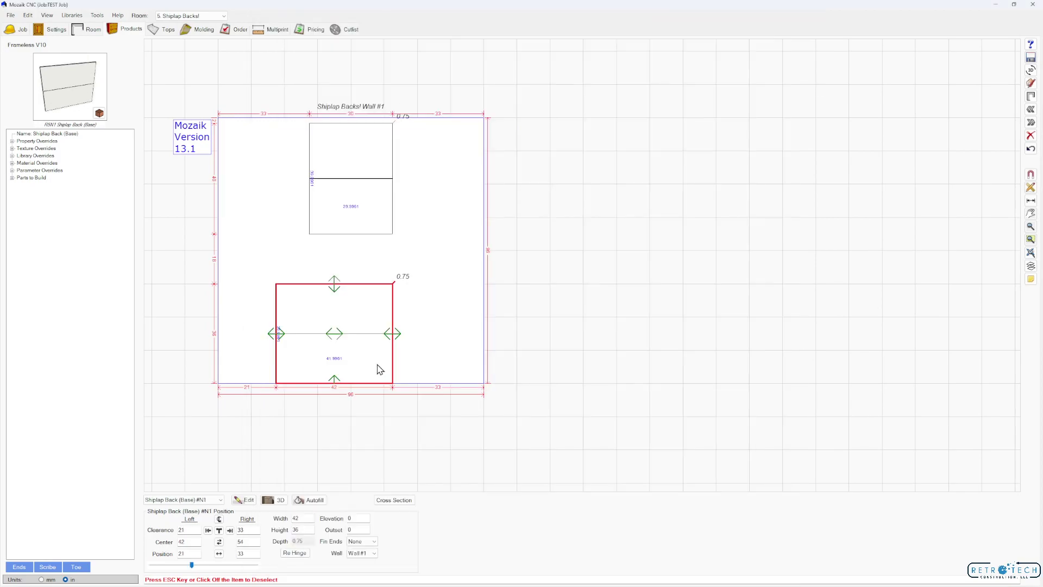
- Stretch the base shiplap back to the full wall width and view its interior opening
double_click(397, 335)
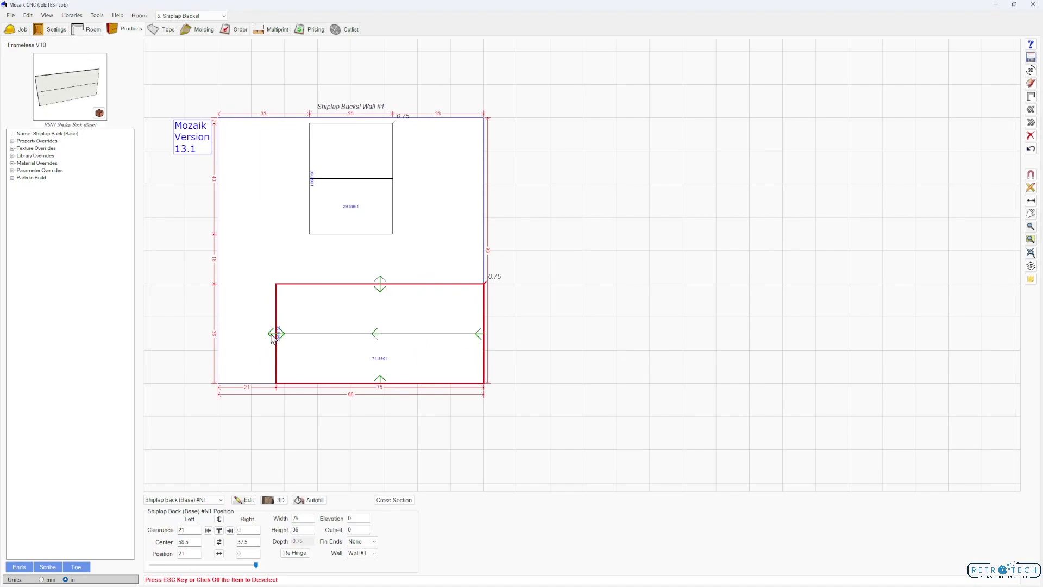
double_click(275, 334)
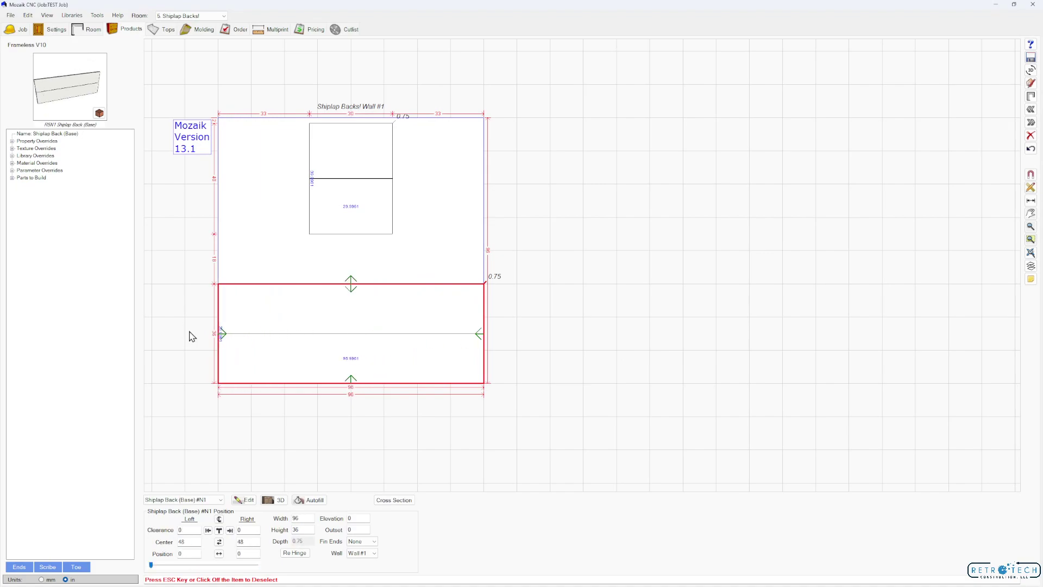
double_click(354, 349)
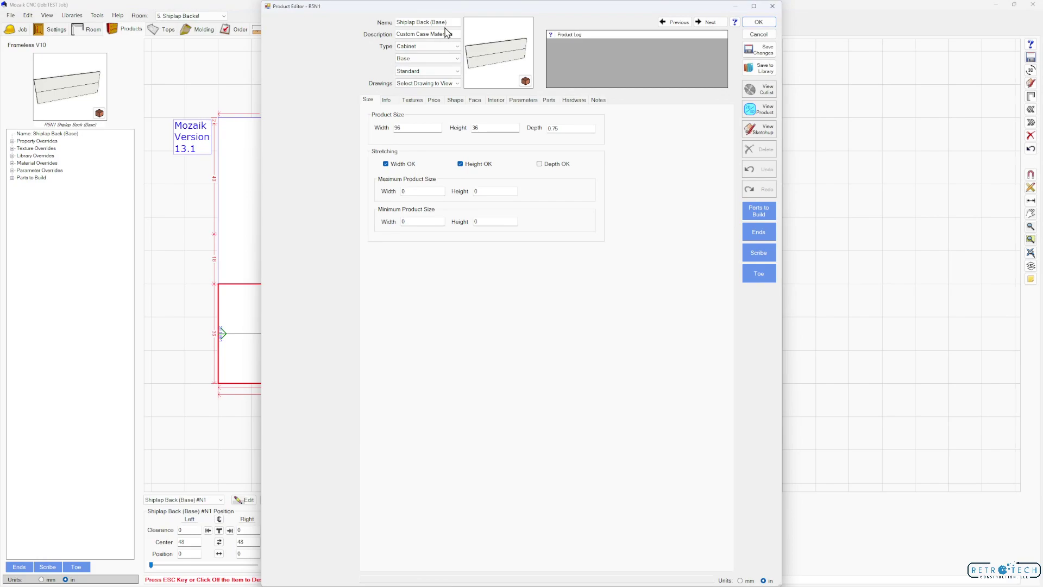
left_click(496, 100)
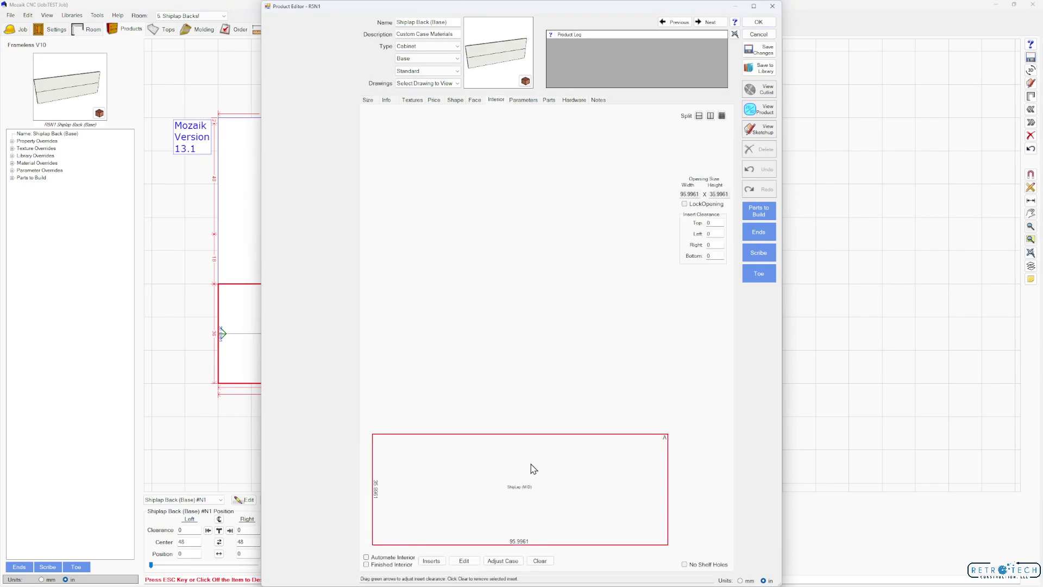
- Place the FL Base Vertical (CL) insert from the RETRO LED & Shiplap V2 group into the opening
left_click(432, 561)
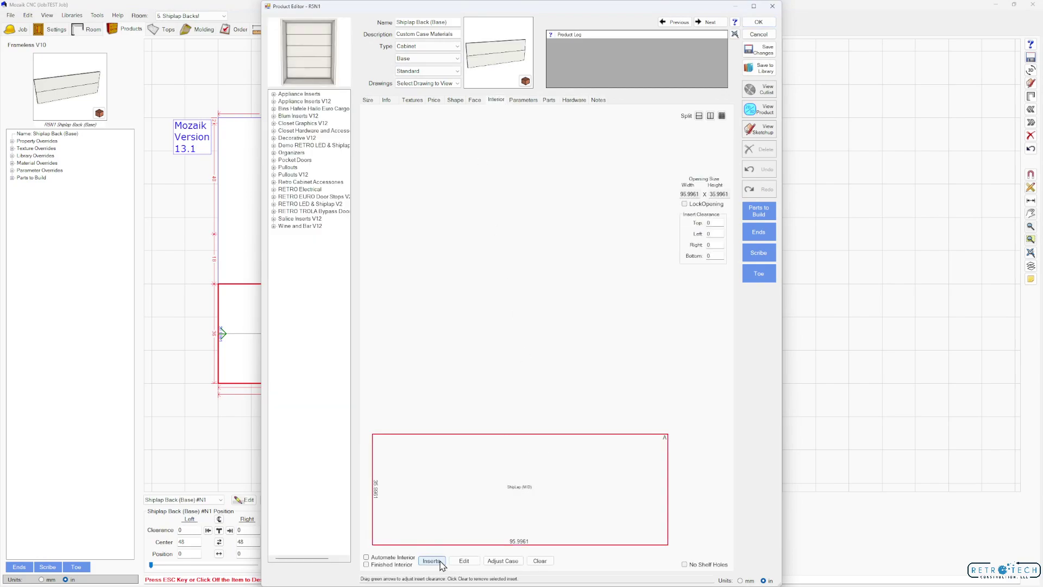
left_click(275, 204)
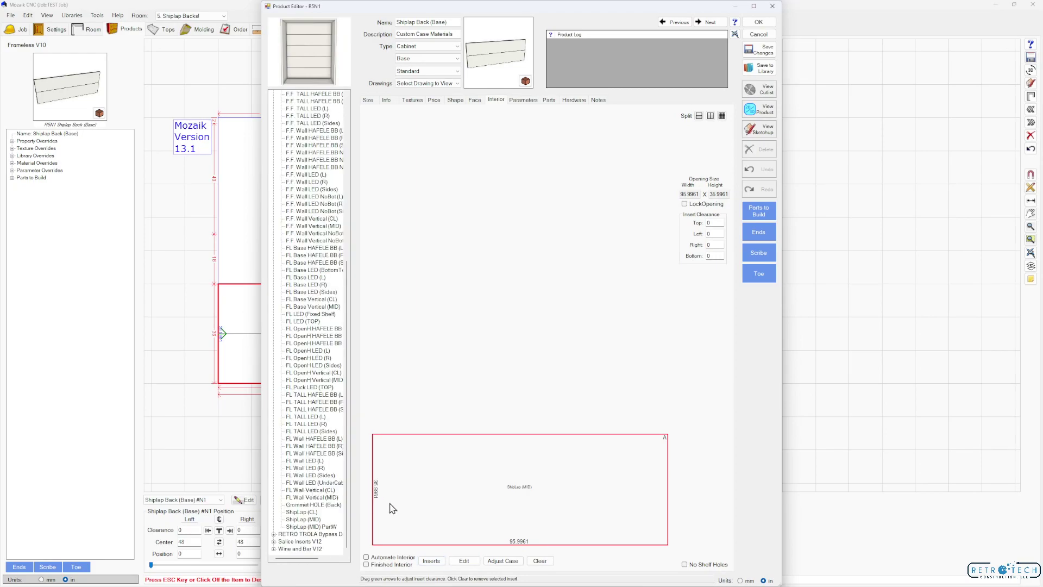
left_click(320, 308)
left_click(322, 300)
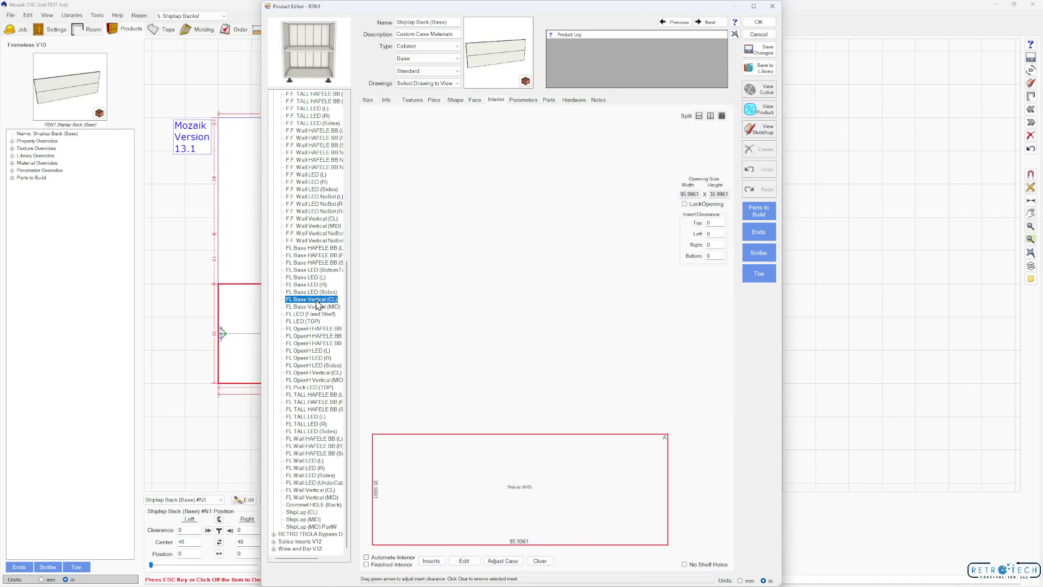
left_click(526, 490)
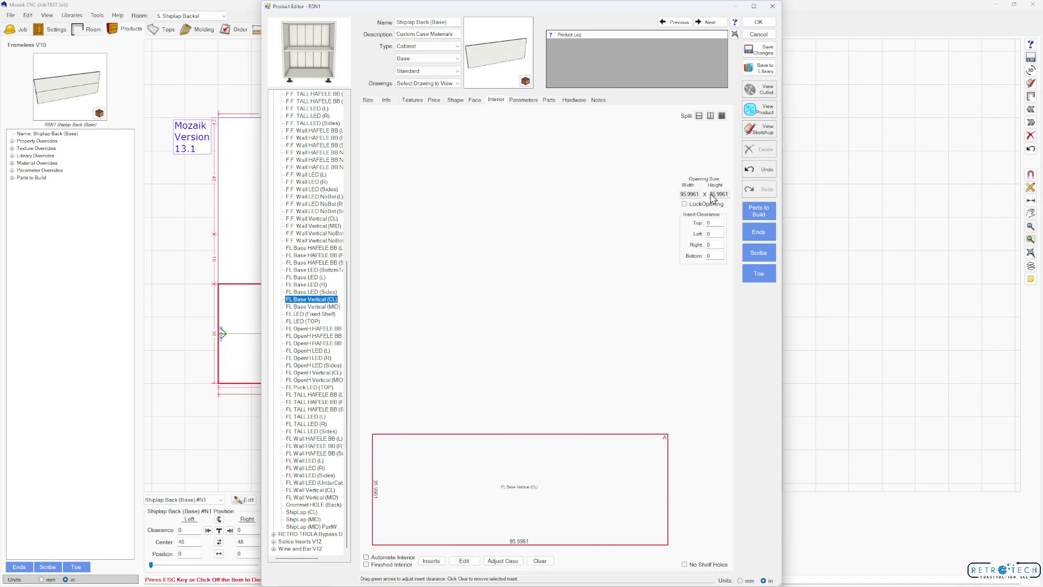
- Split the base back's interior into 22 equal vertical Separator sections, about 3.37 wide each
left_click(759, 108)
left_click_drag(511, 6, 443, 19)
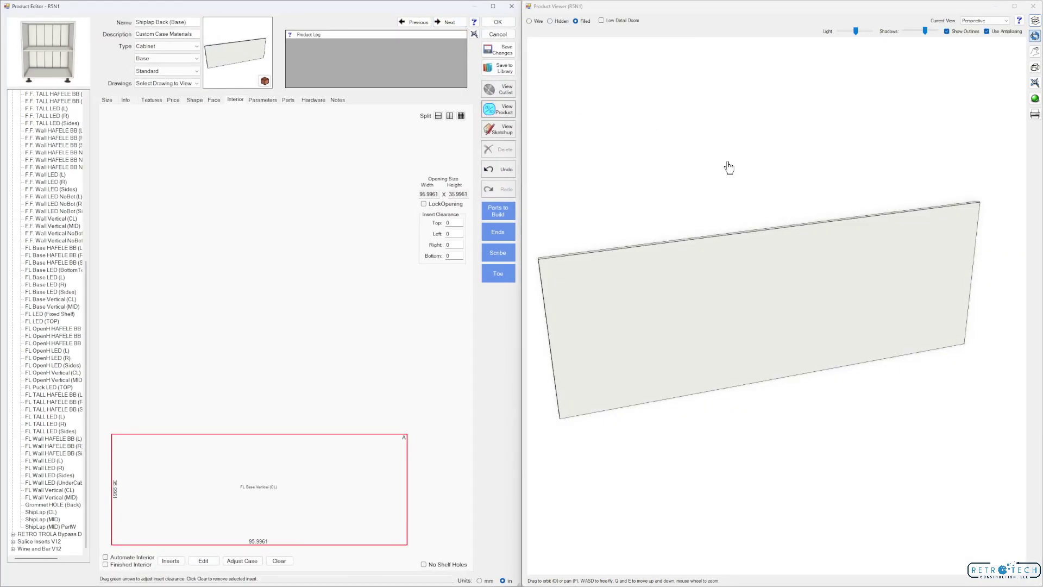
mouse_move(729, 167)
left_mouse_down()
mouse_move(808, 270)
mouse_move(805, 309)
mouse_move(757, 353)
mouse_move(841, 193)
mouse_move(810, 132)
mouse_move(814, 109)
mouse_move(795, 293)
left_mouse_up()
left_click(298, 490)
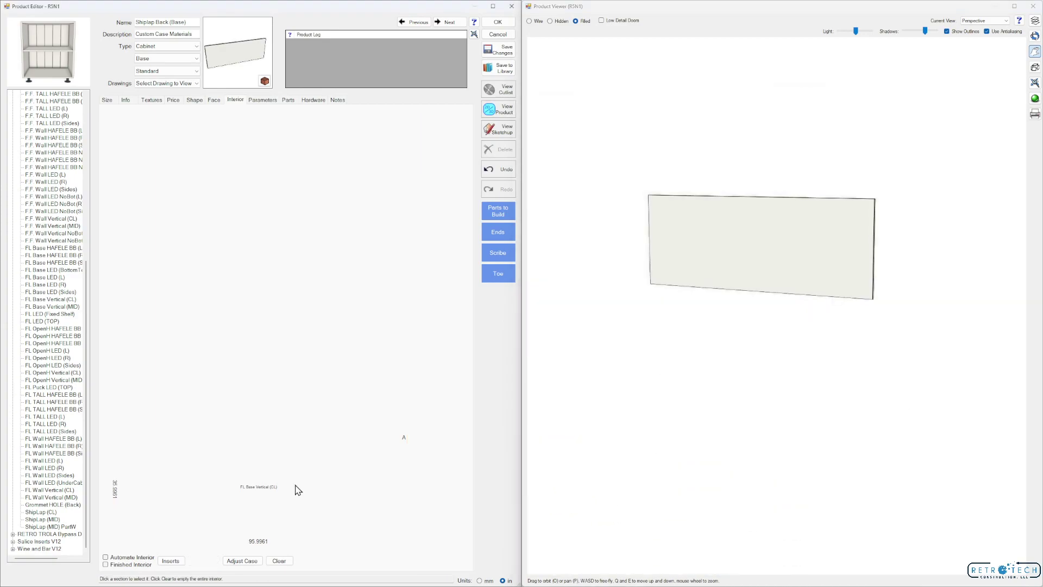
left_click(297, 490)
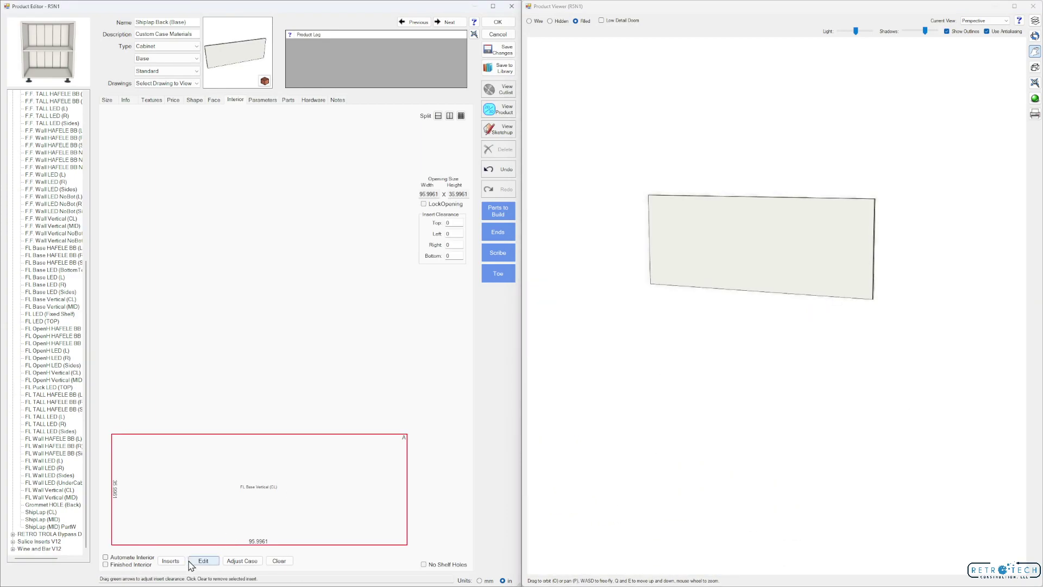
left_click(460, 117)
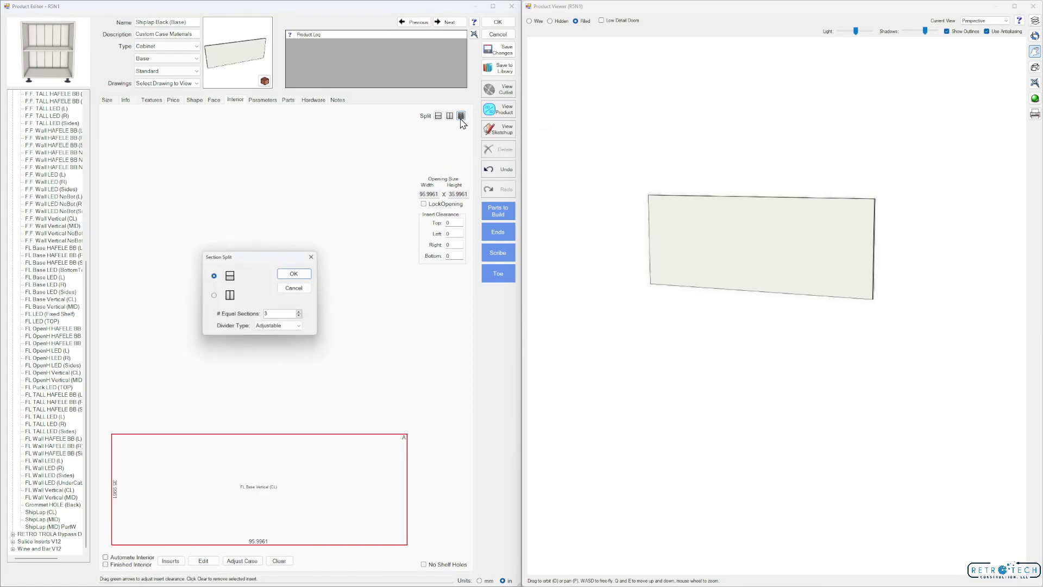
left_click(286, 314)
double_click(269, 315)
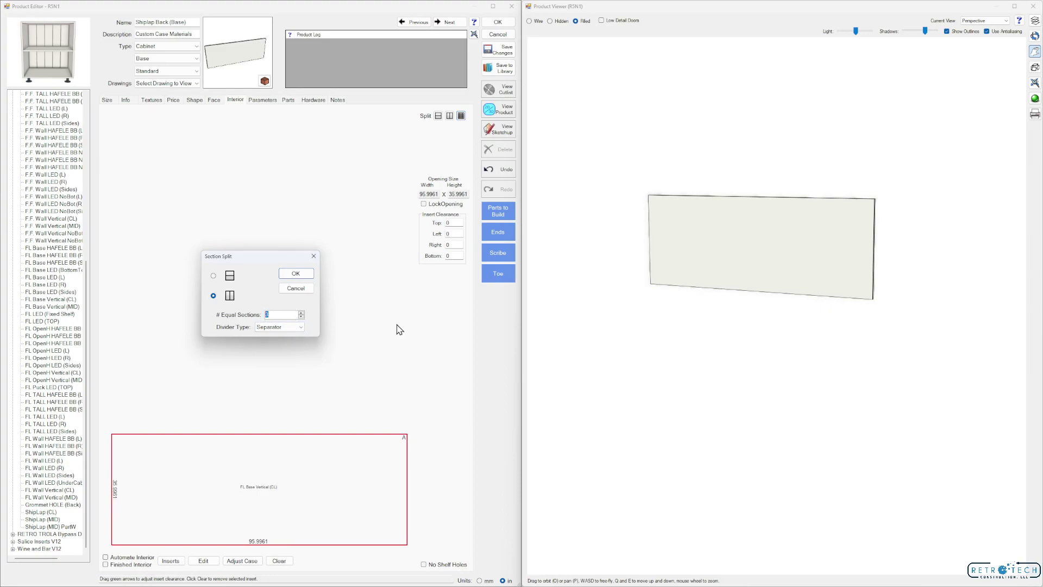
type("22")
left_click(298, 274)
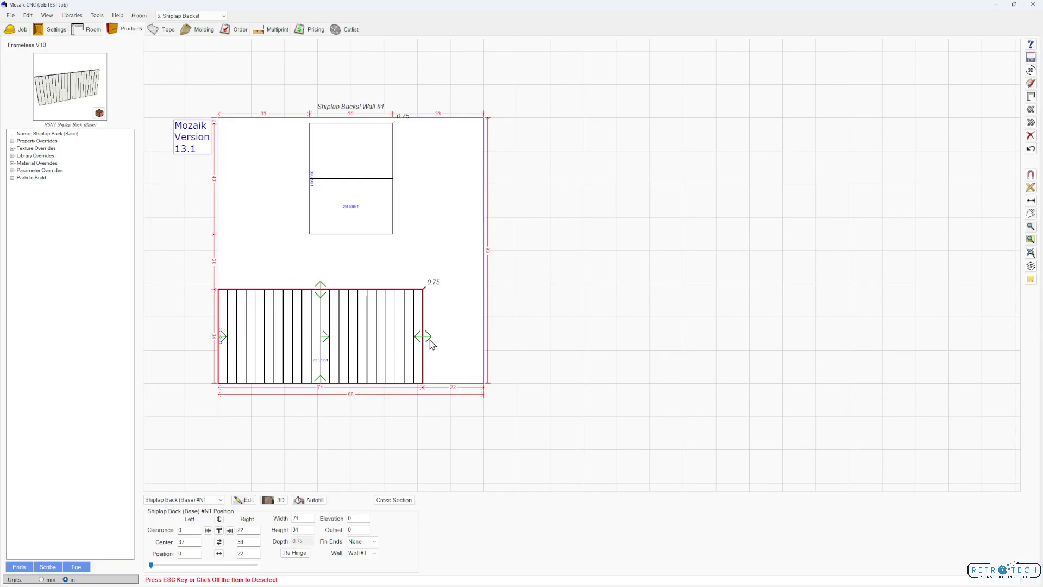
- Stretch the vertical shiplap panel's right edge to the wall end, making it 96 inches wide
left_click_drag(429, 336, 533, 337)
scroll(351, 365, "up", 4)
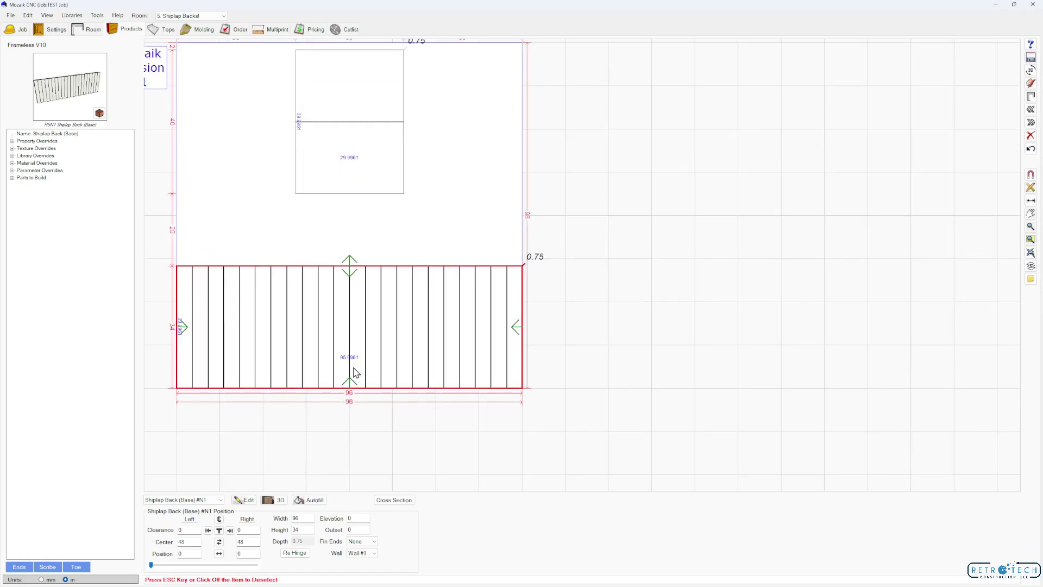
scroll(349, 359, "up", 1)
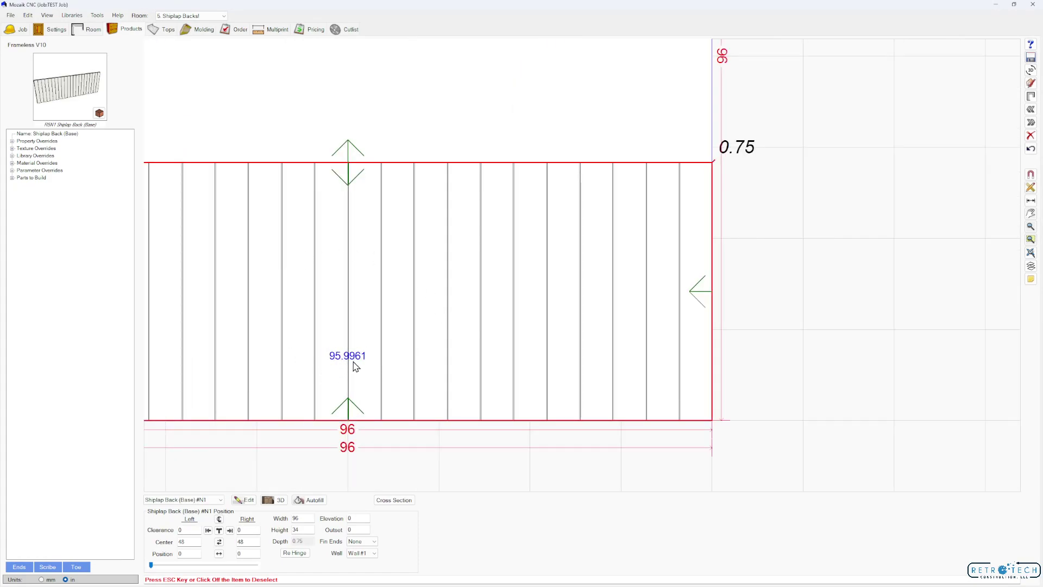
scroll(354, 368, "up", 1)
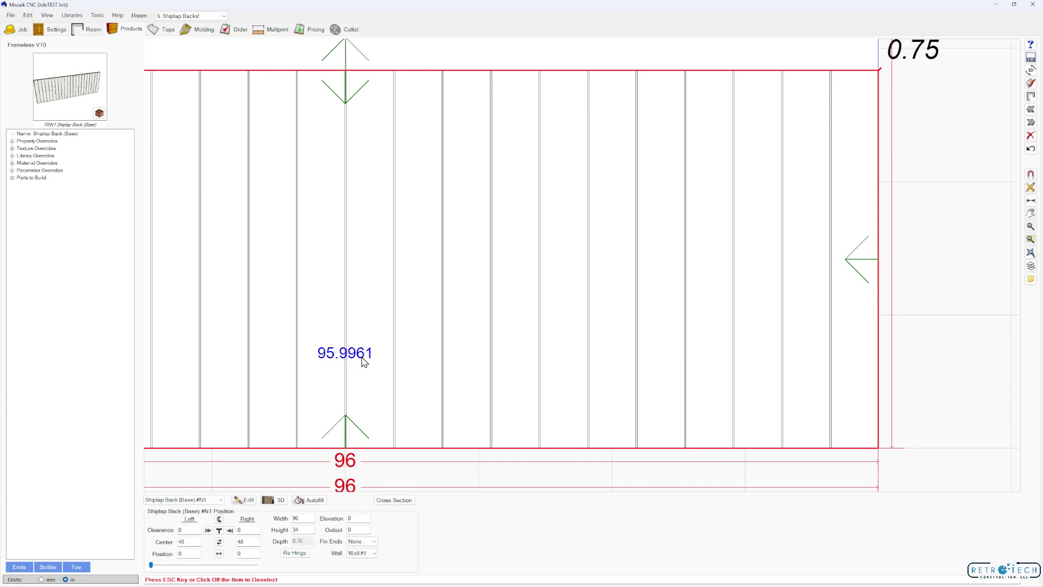
scroll(401, 301, "down", 5)
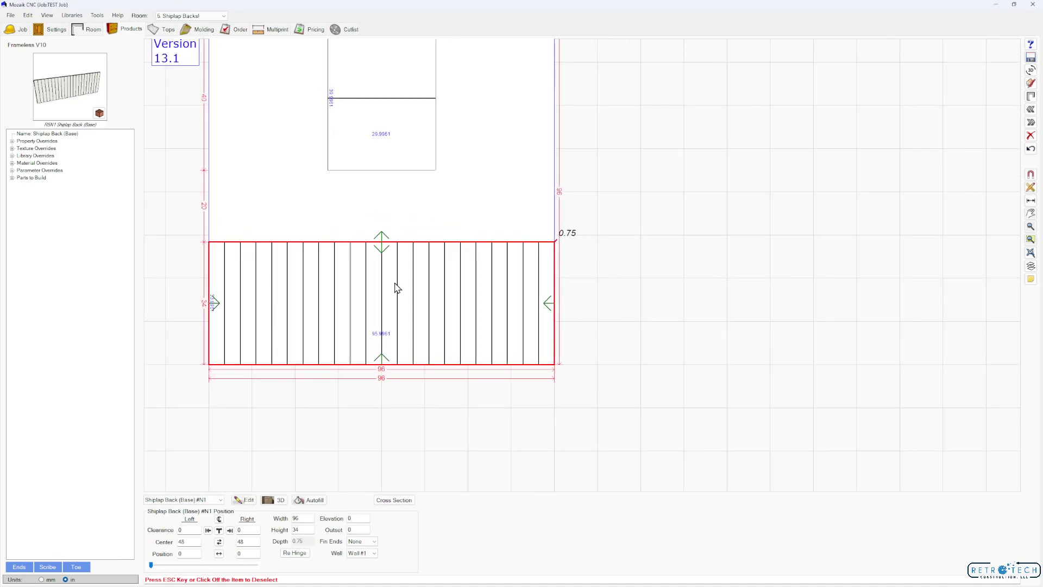
scroll(217, 313, "up", 5)
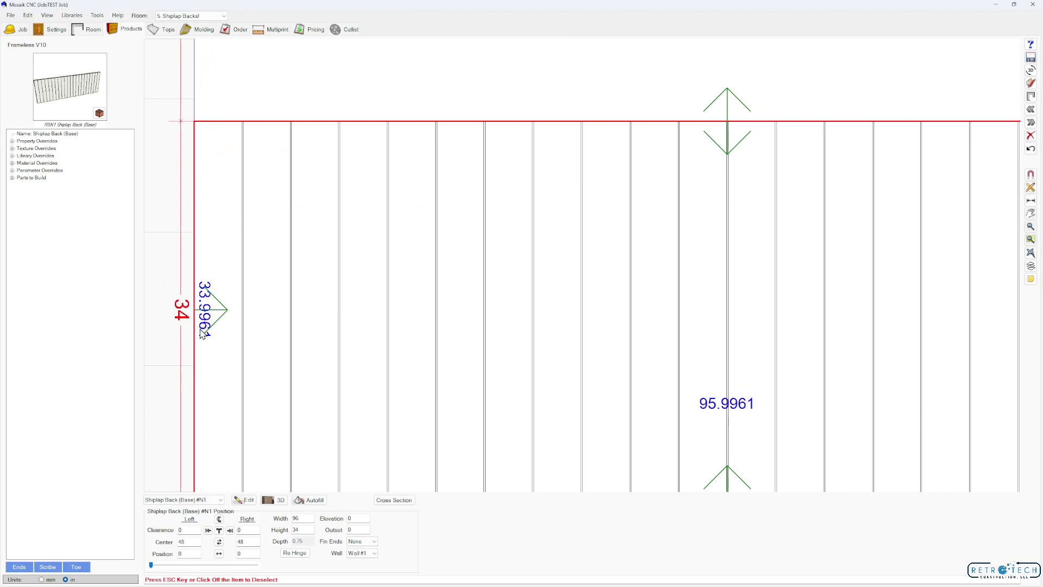
- Deselect the base panel and open the upper Shiplap Back (Wall), 30 × 40 × 0.75, for editing
scroll(205, 325, "down", 4)
scroll(201, 320, "up", 4)
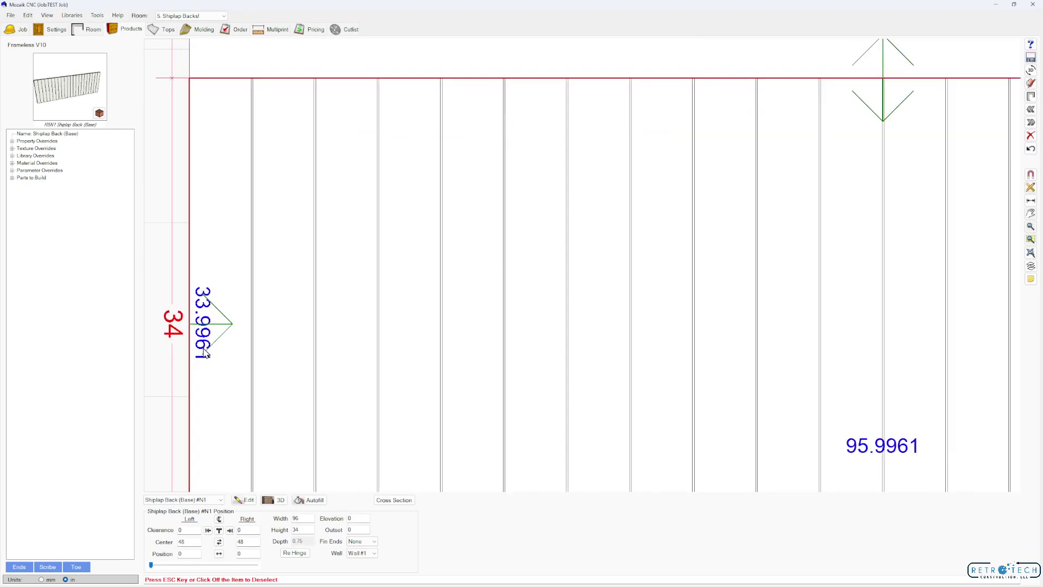
scroll(205, 334, "down", 5)
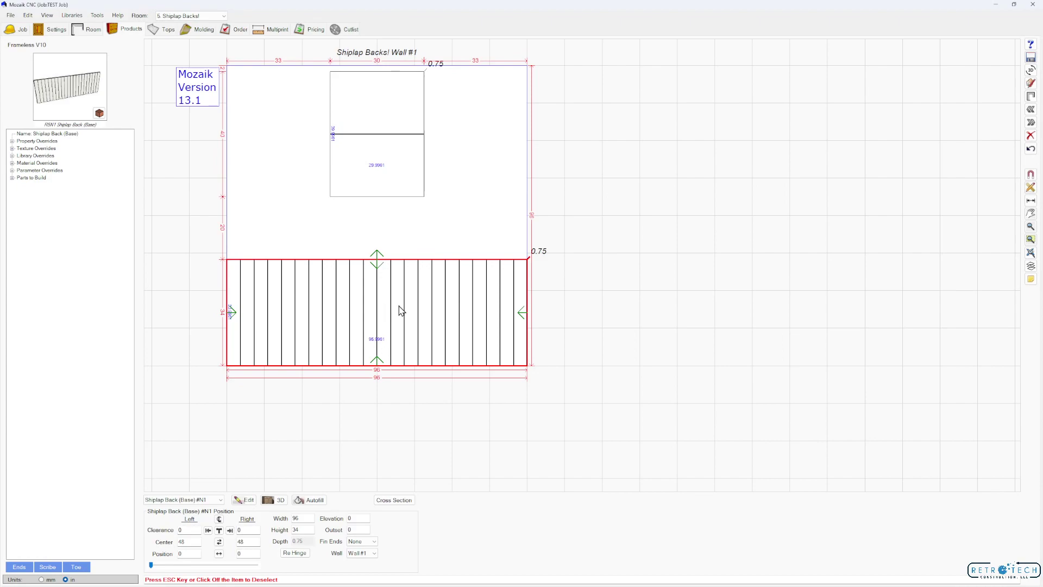
key("Escape")
double_click(483, 268)
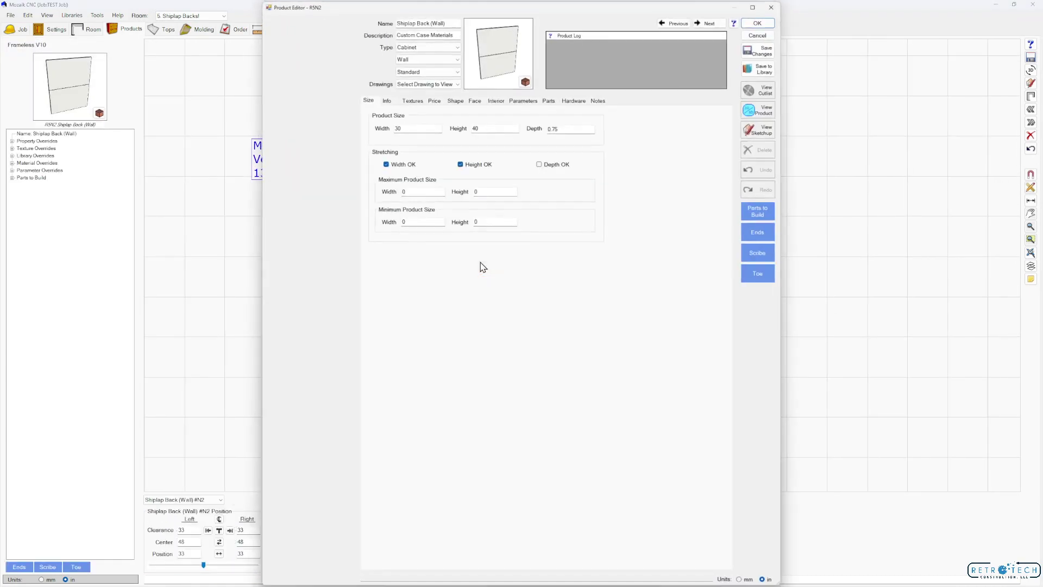
- Split the wall shiplap back's interior section horizontally into 15 equal boards with Separator dividers
left_click(496, 100)
left_click(559, 412)
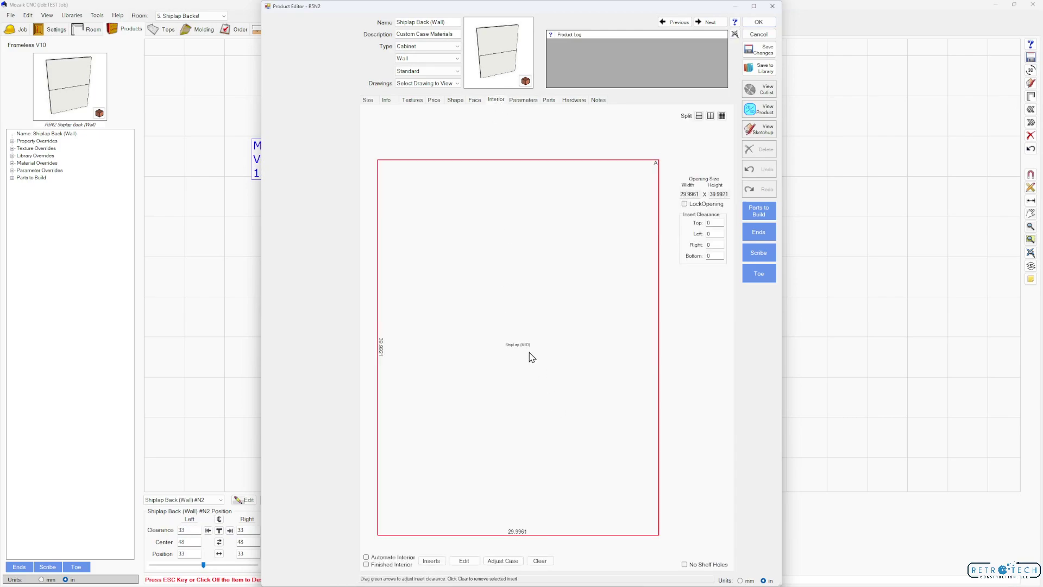
left_click(721, 115)
double_click(536, 314)
type("15")
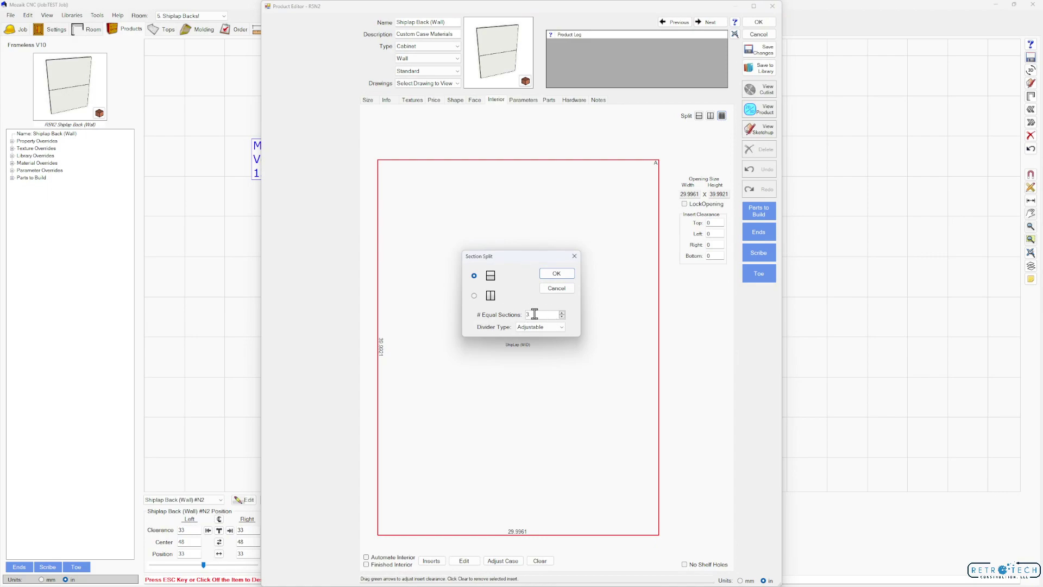
left_click(562, 327)
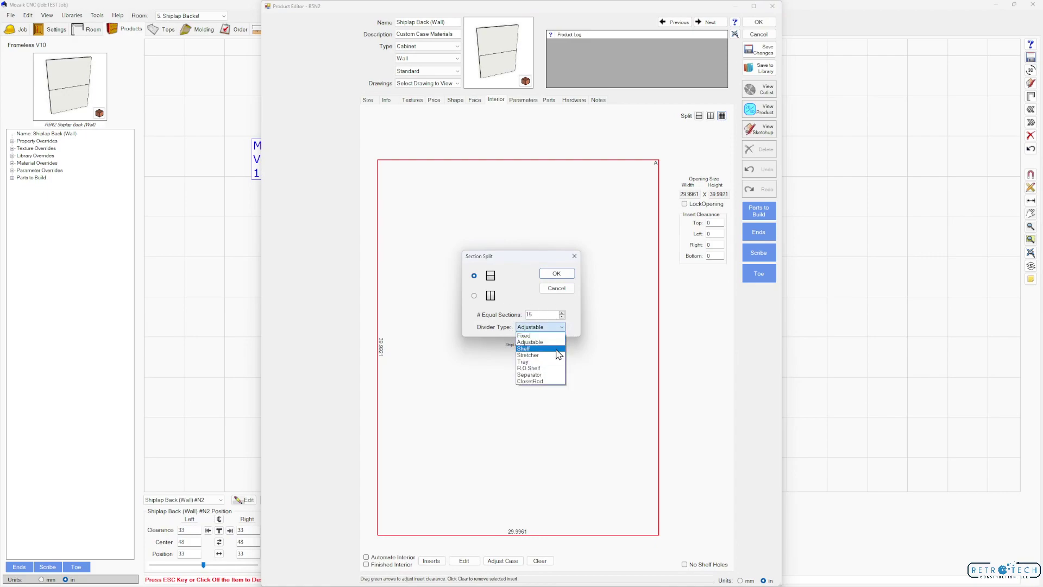
left_click(554, 375)
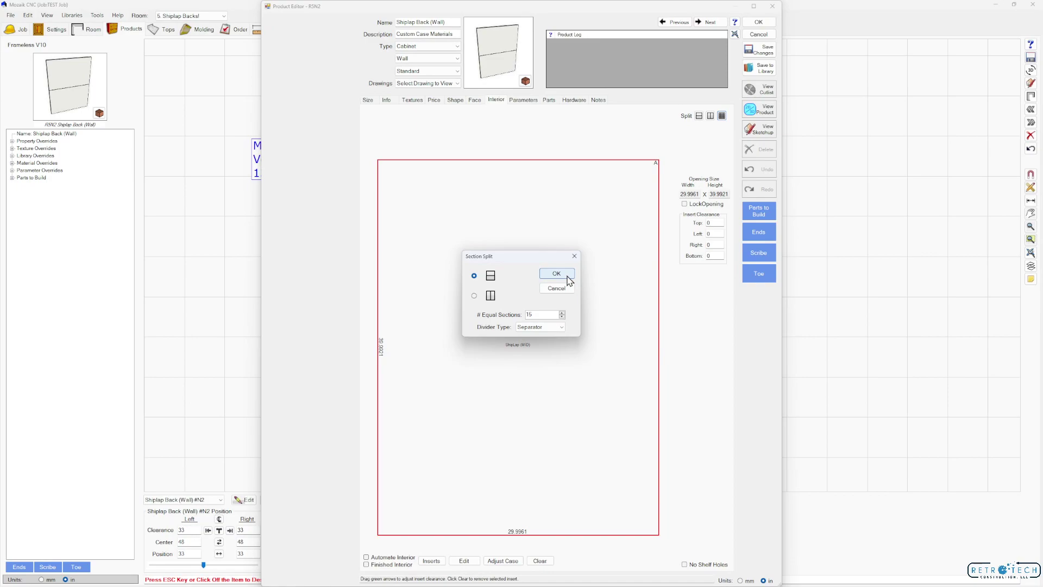
left_click(565, 276)
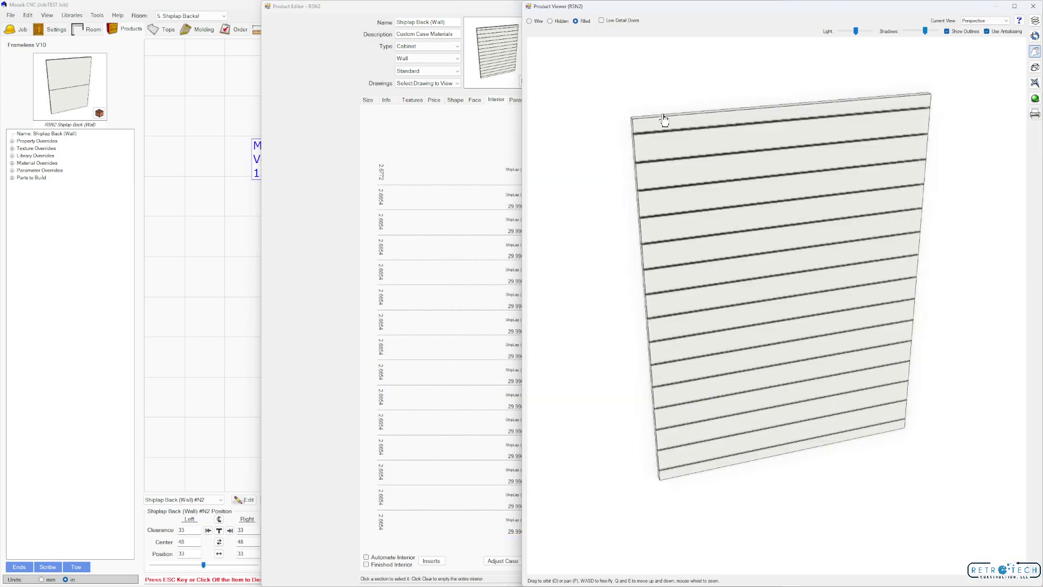
- Grow the upper shiplap back down, right, left and up to fill the 96-inch wall, then view Wall #1 in 3D
key("Return")
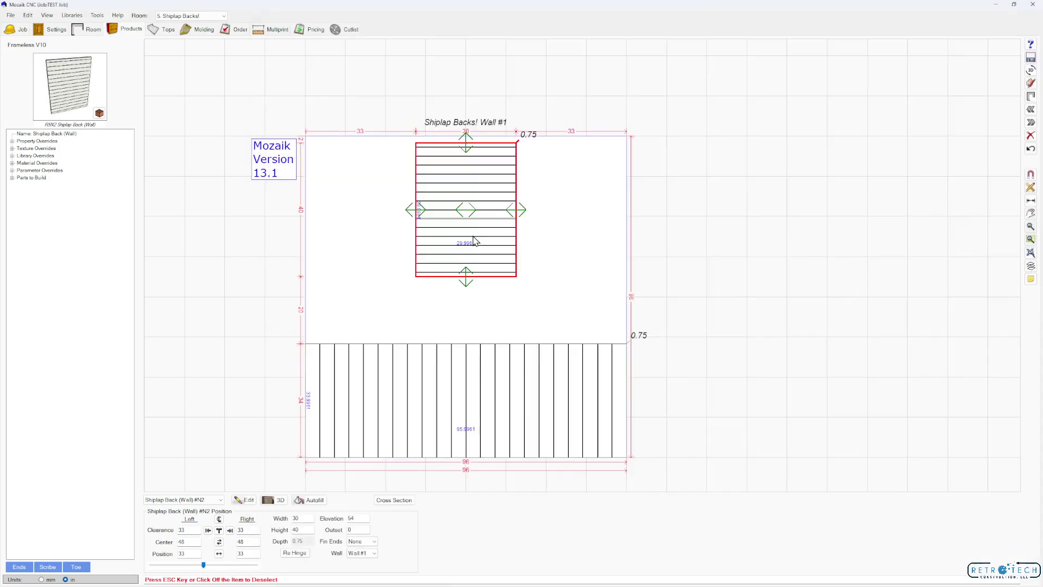
left_click(465, 280)
left_click(519, 243)
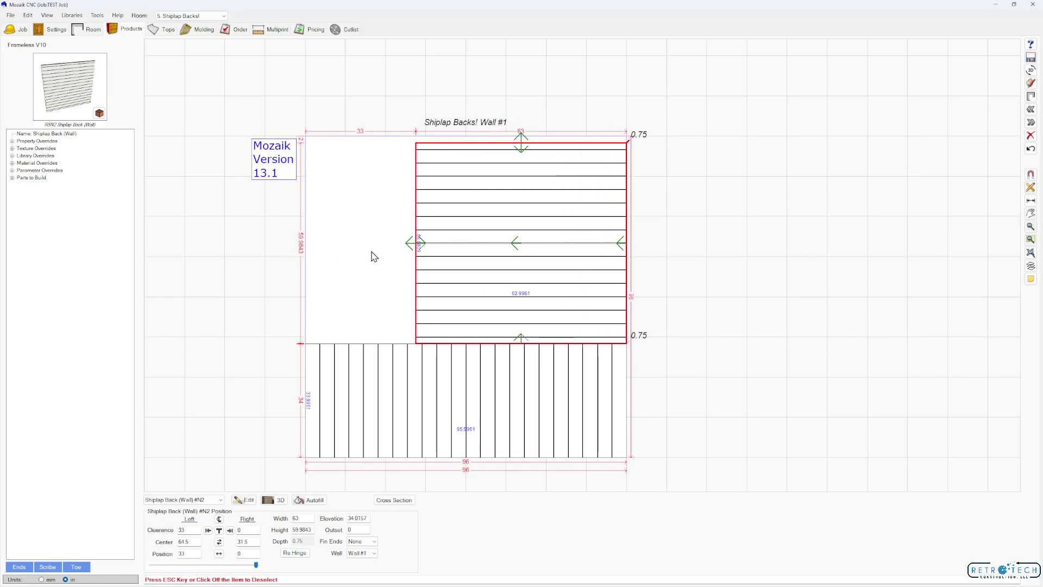
left_click(409, 246)
left_click(467, 139)
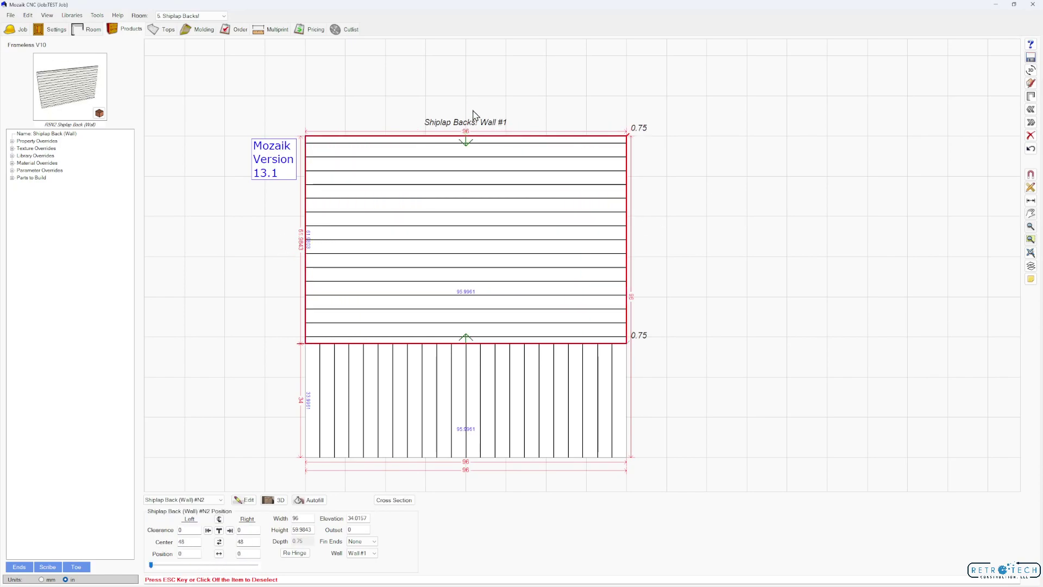
key("F3")
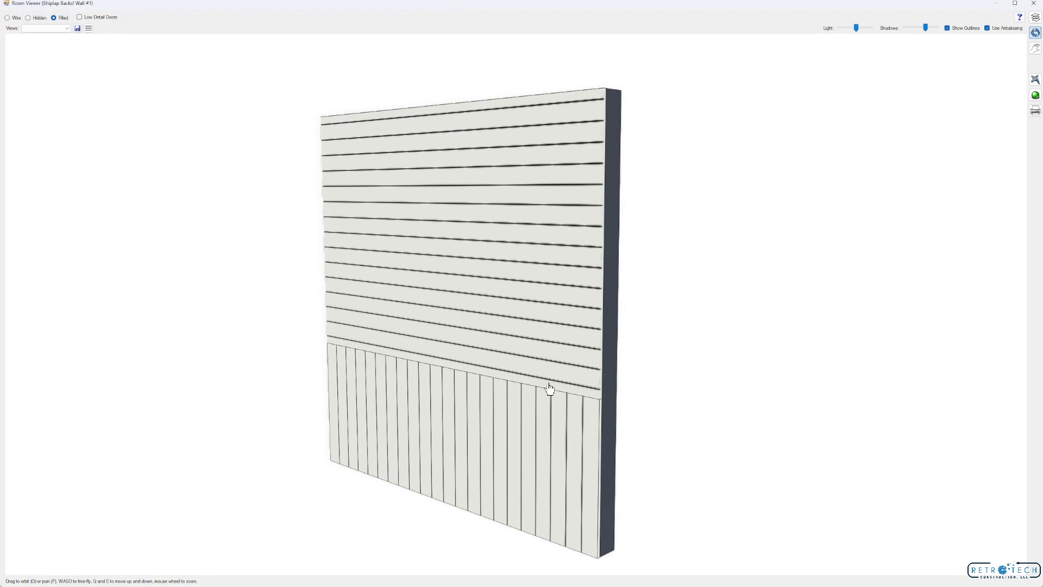
- Reopen the upper shiplap back and clear its existing interior sections, leaving one empty opening
left_click(1033, 3)
double_click(549, 263)
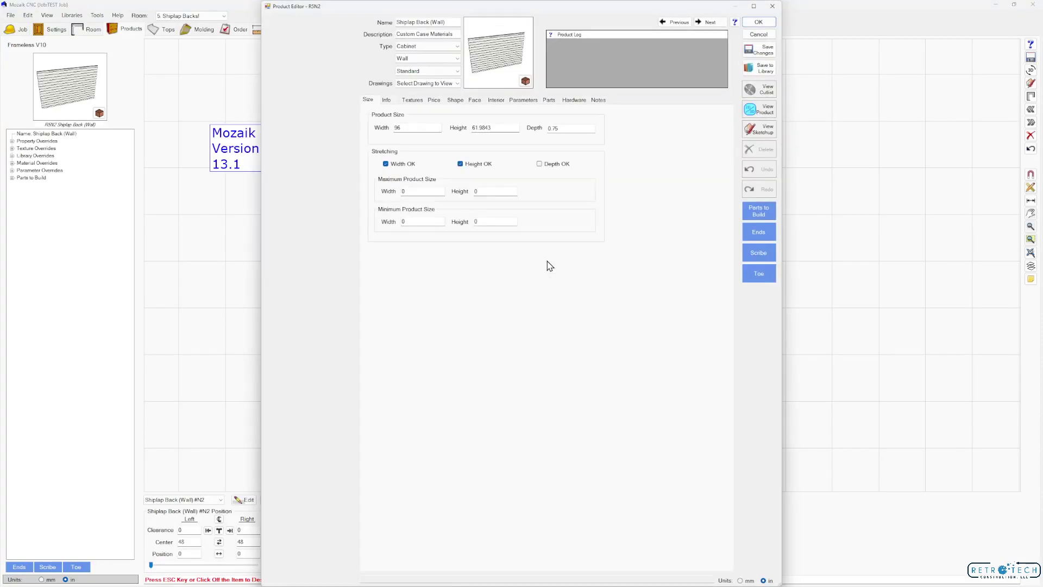
left_click(496, 100)
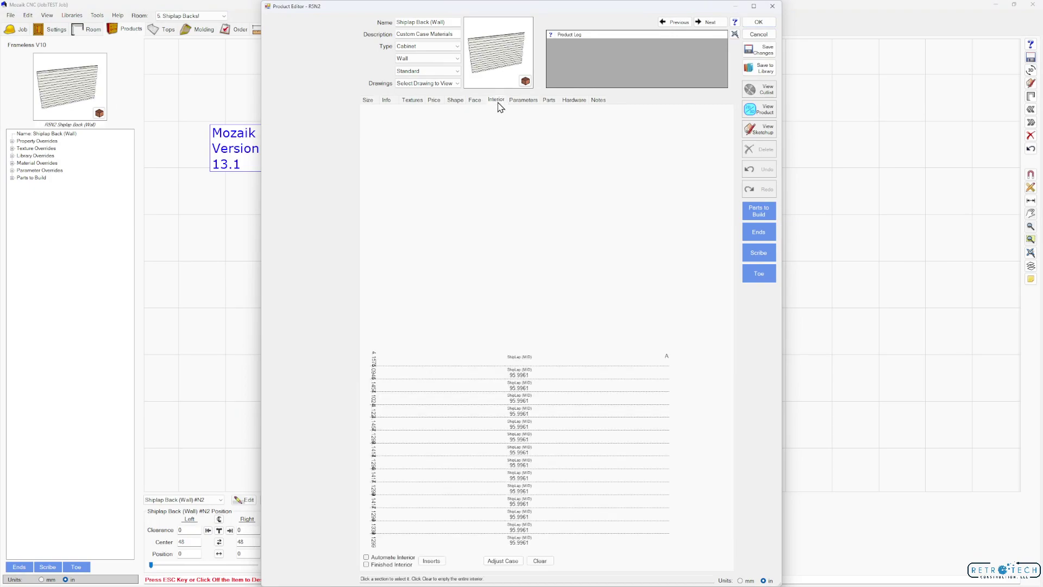
left_click(539, 560)
left_click(531, 461)
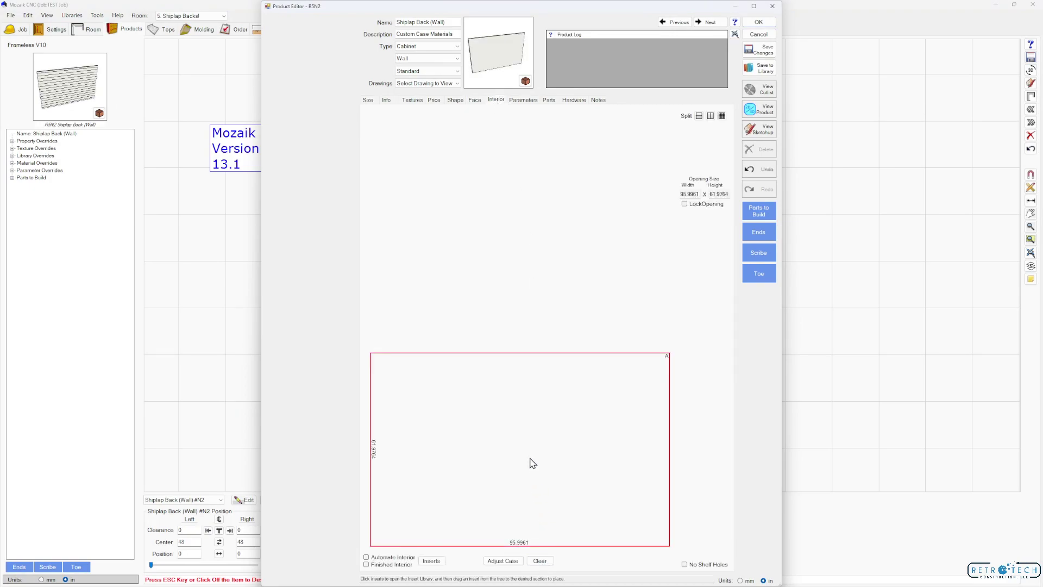
- Place the ShipLap (CL) insert from the RETRO LED & Shiplap V2 group into the opening
left_click(431, 561)
left_click(274, 204)
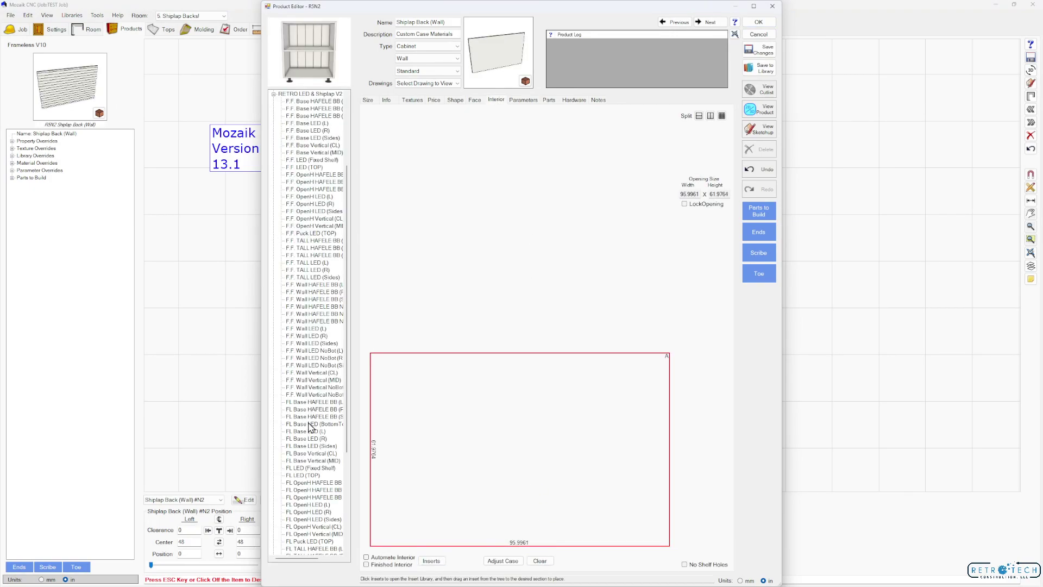
scroll(309, 427, "down", 7)
left_click_drag(312, 513, 500, 461)
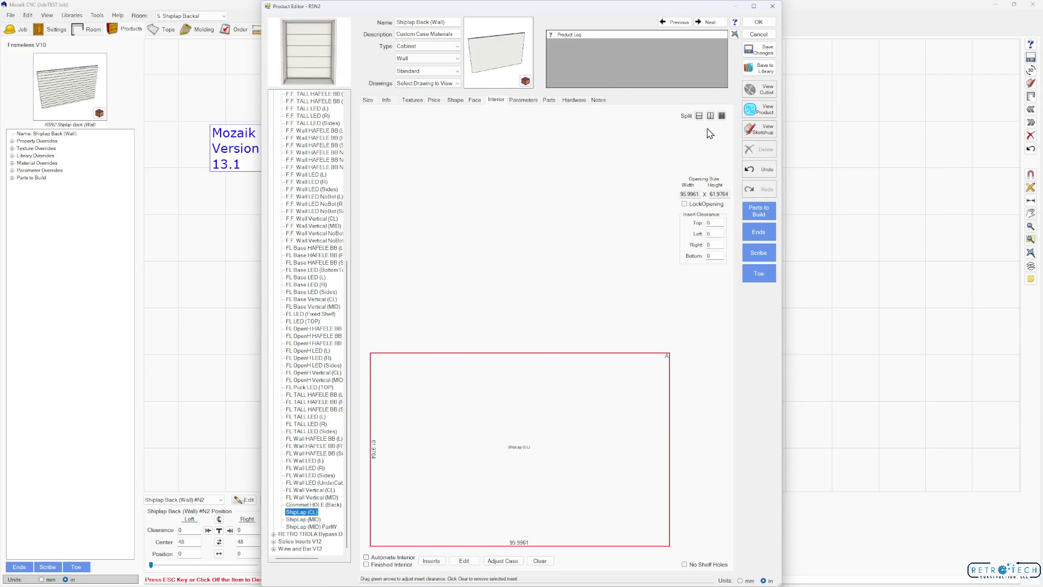
- Split the opening into 15 equal sections with Separator dividers
left_click(721, 116)
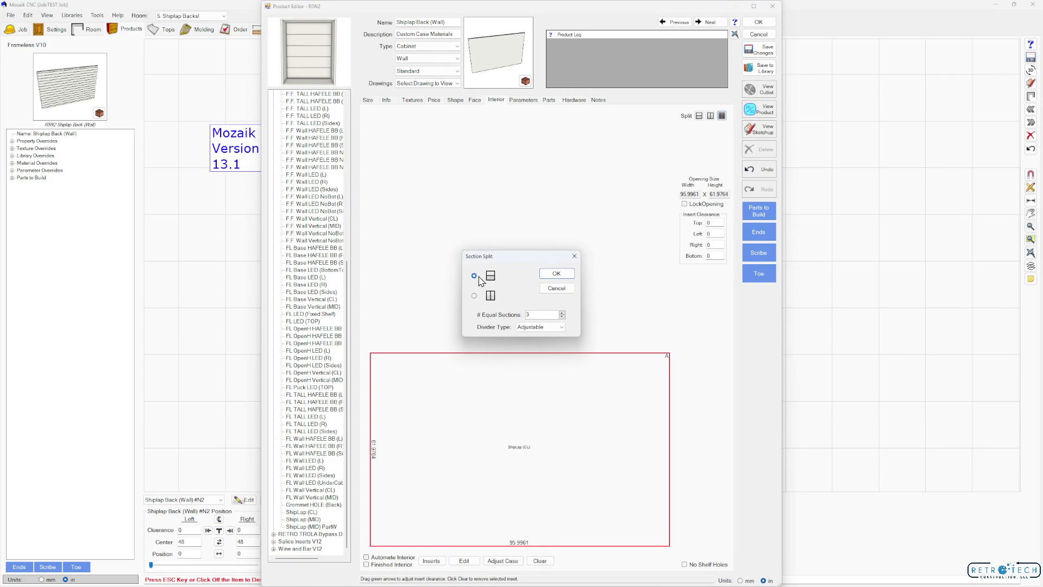
left_click(540, 326)
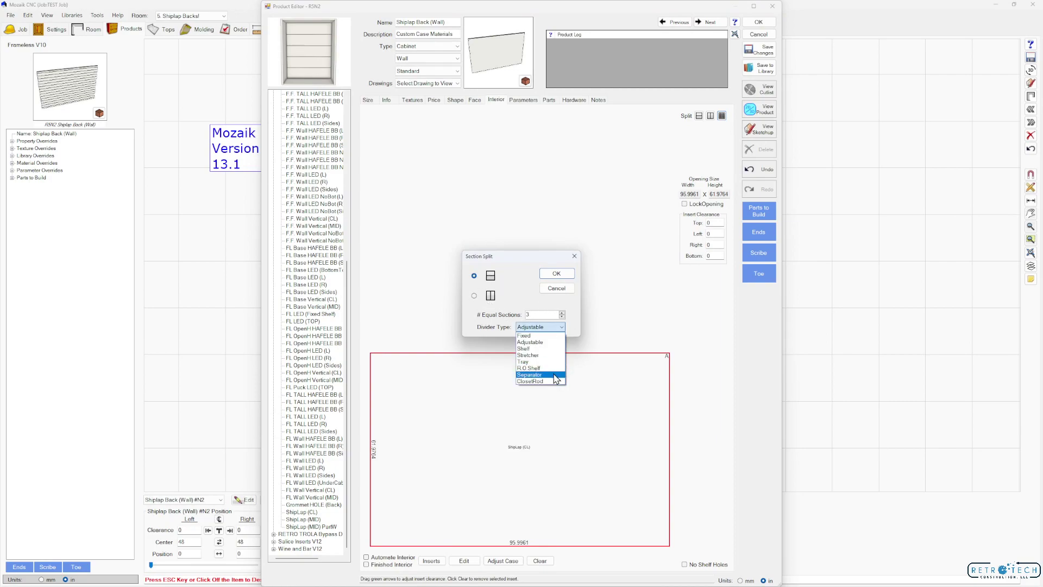
left_click(546, 375)
double_click(553, 316)
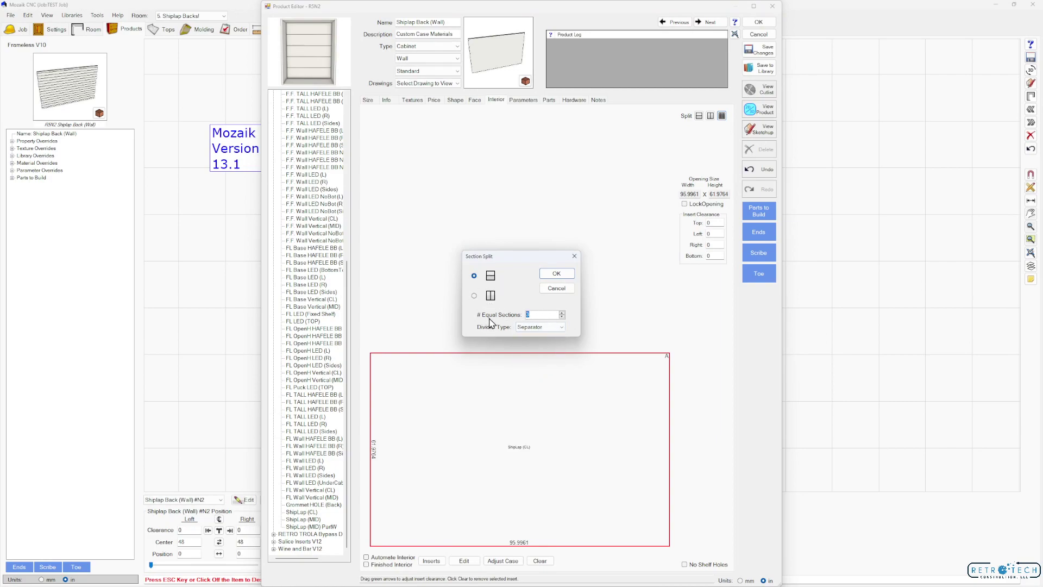
type("15")
left_click(555, 273)
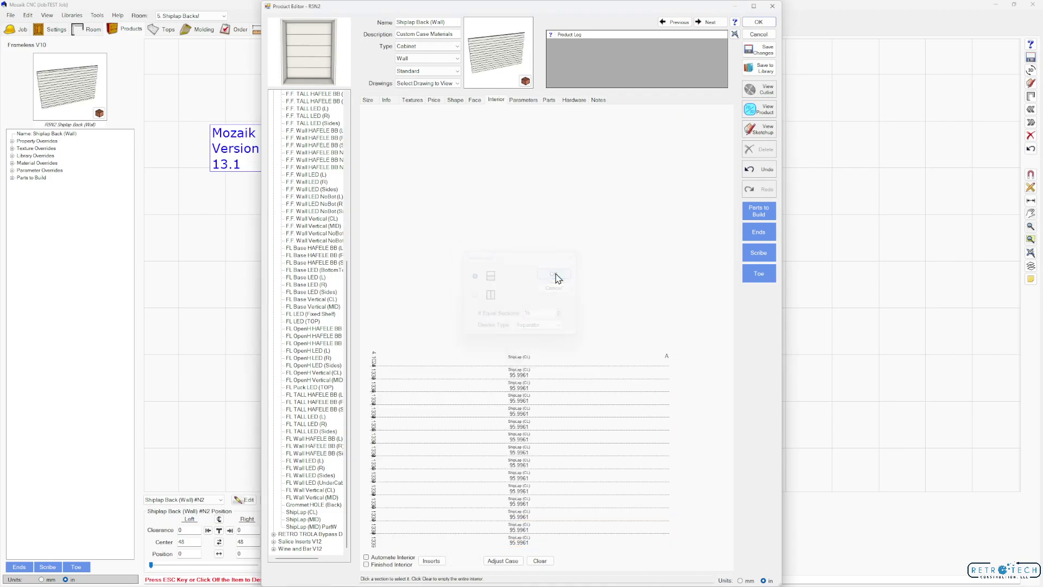
- Preview the shiplap back in 3D and clear the insert from the top section
left_click(759, 109)
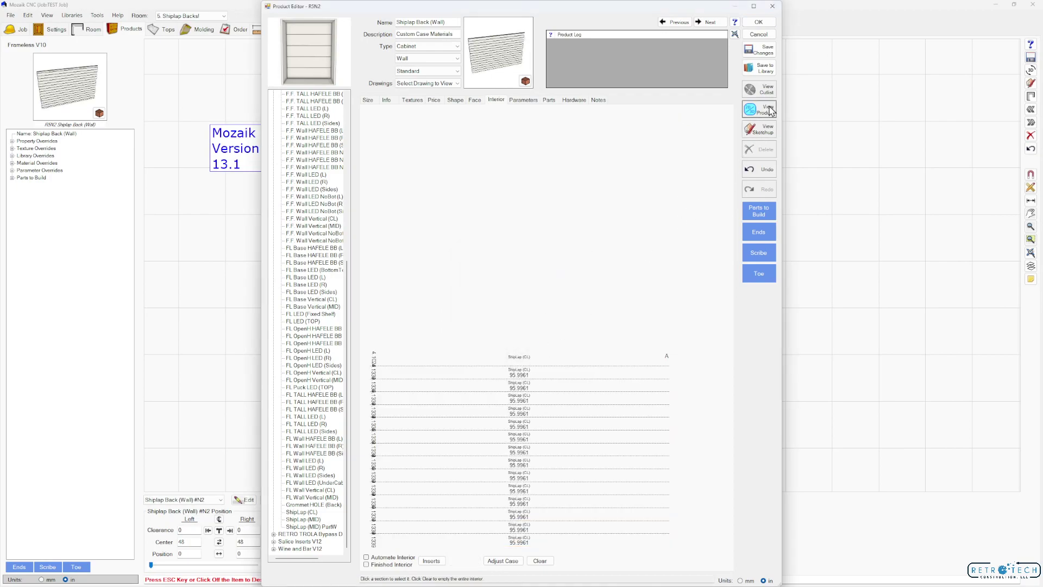
left_click_drag(438, 6, 442, 23)
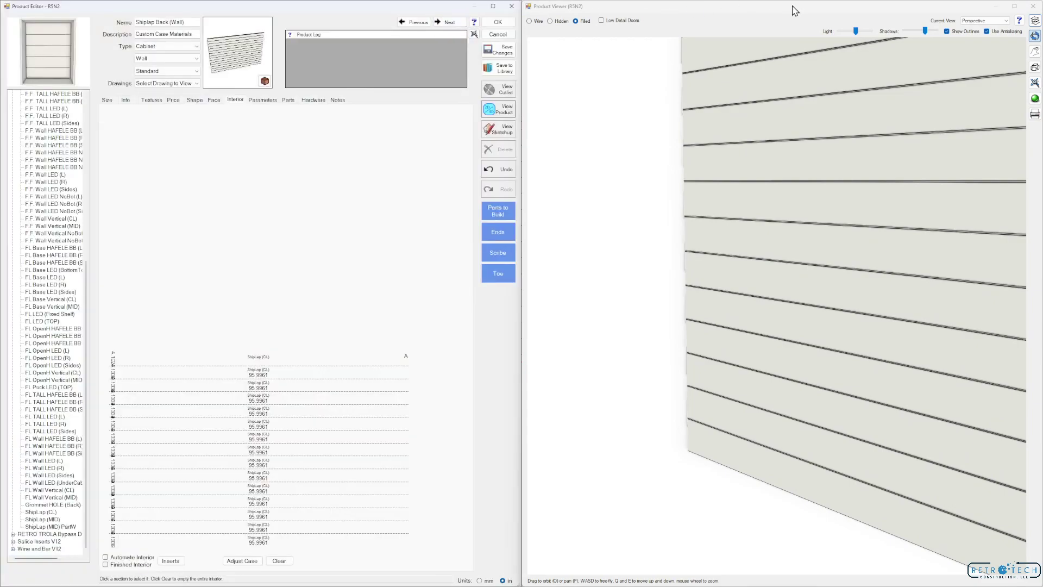
scroll(633, 334, "down", 5)
key("p")
mouse_move(634, 334)
left_mouse_down()
mouse_move(670, 310)
mouse_move(633, 326)
left_mouse_up()
left_click(259, 360)
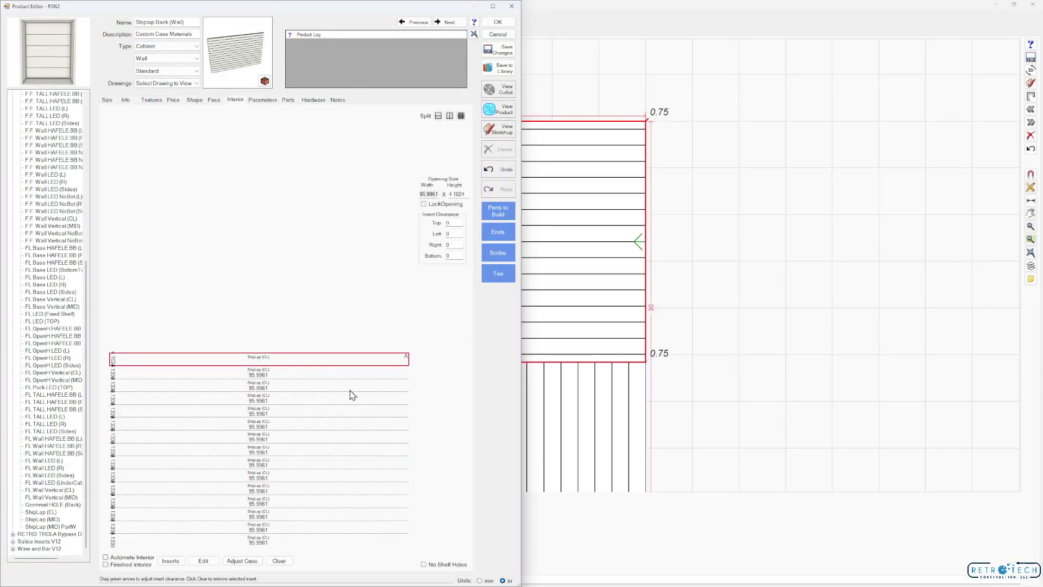
left_click(279, 560)
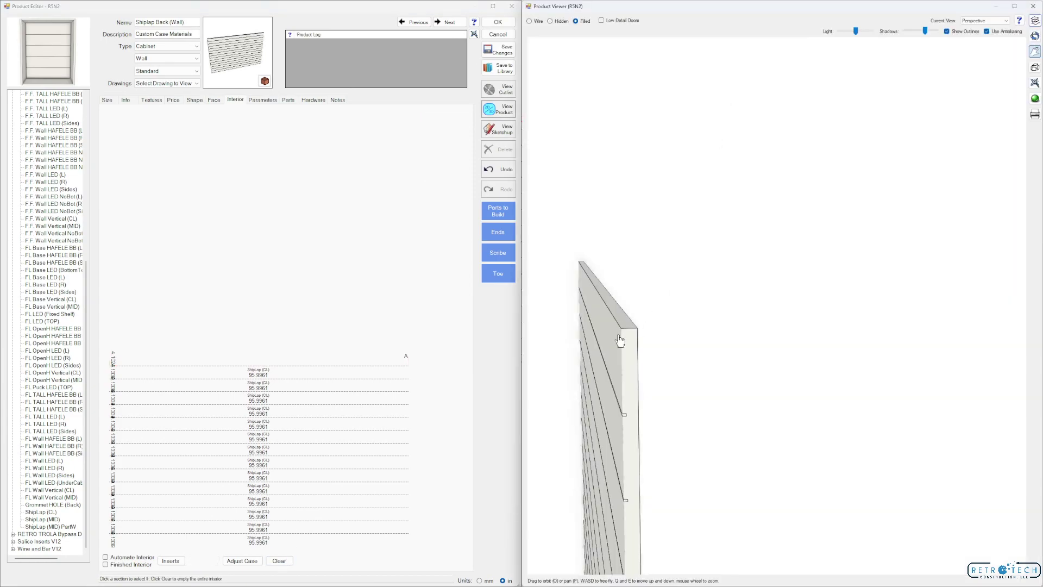
left_click_drag(620, 341, 684, 268)
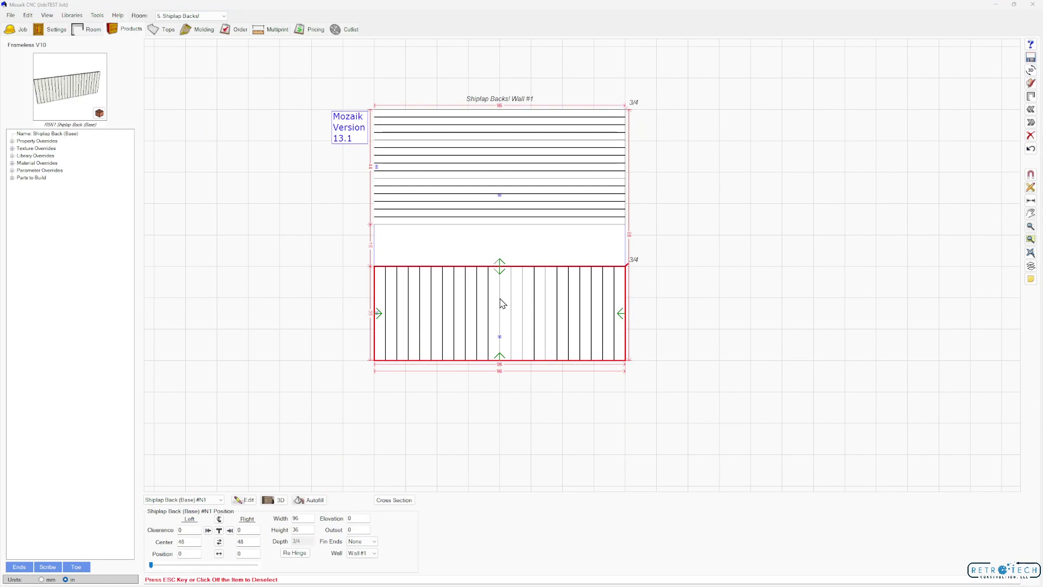
- Open the lower Shiplap Back (Base) editor and inspect the wall from an angled 3D view
double_click(497, 298)
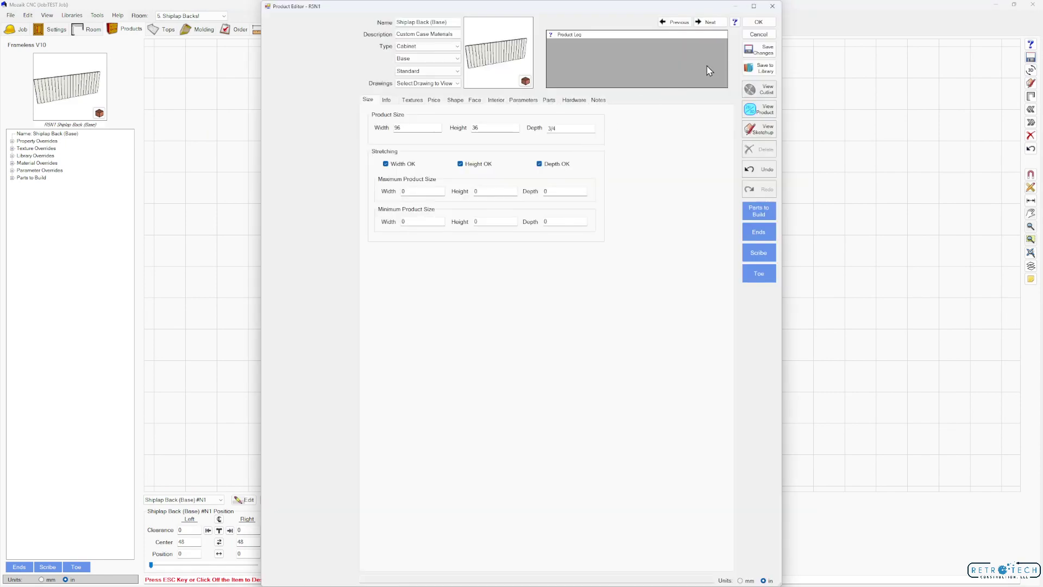
left_click_drag(565, 129, 504, 151)
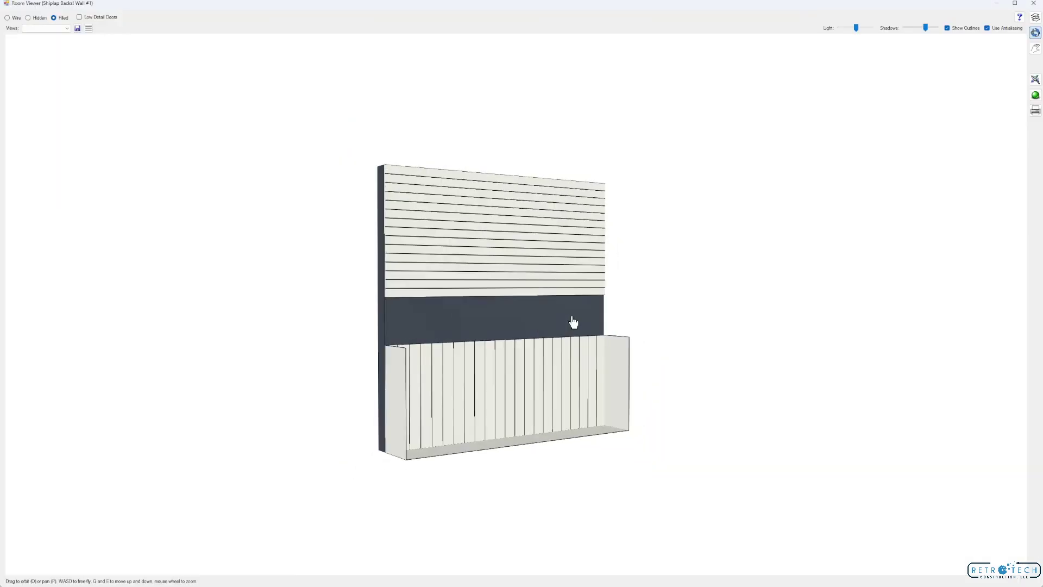
scroll(570, 319, "up", 5)
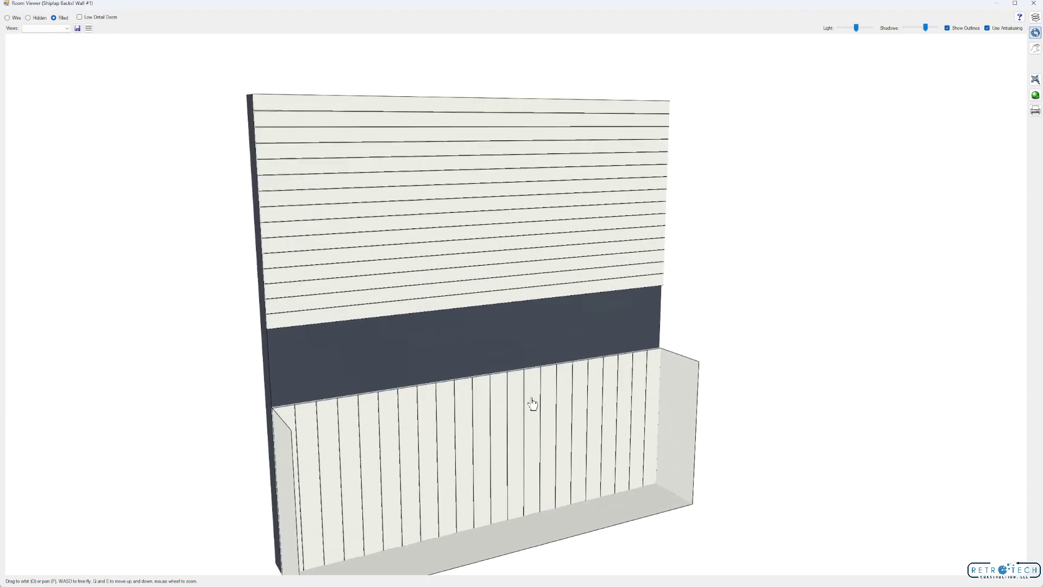
scroll(918, 168, "up", 3)
scroll(863, 293, "up", 4)
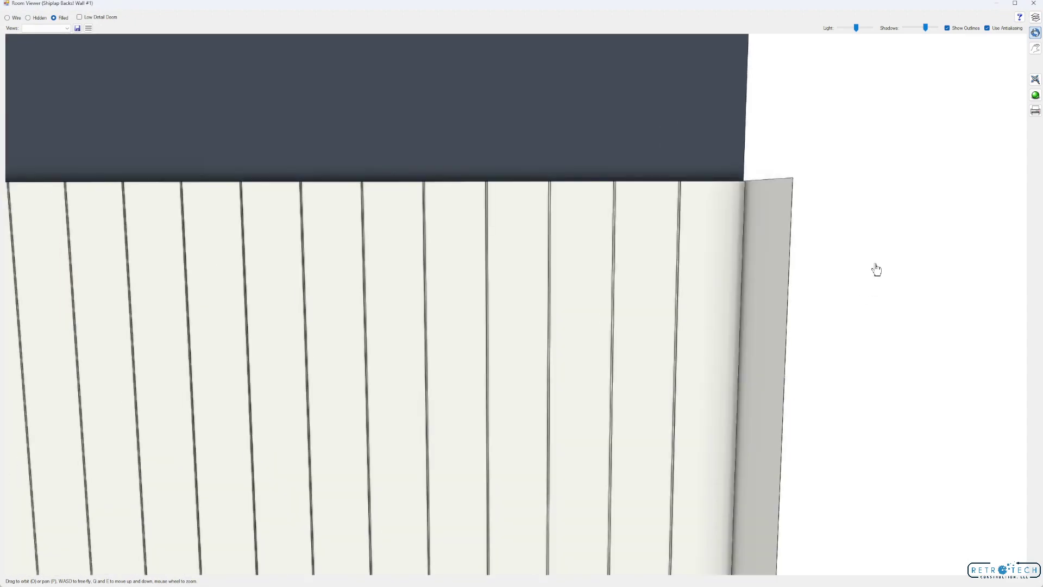
left_click_drag(877, 270, 689, 354)
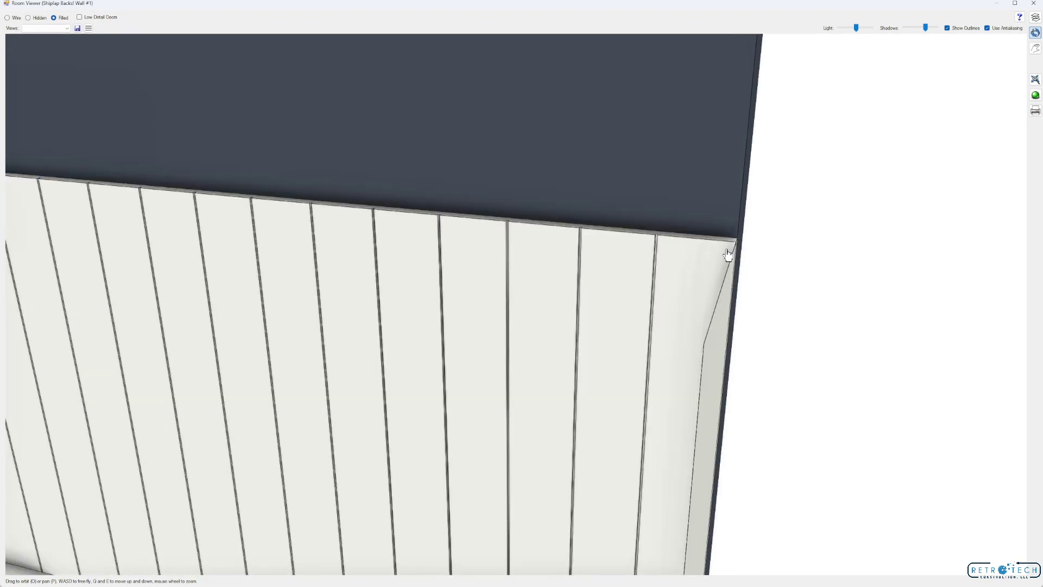
- Turn off depth stretching on the Shiplap Back (Base) and set its depth to 3/4
left_click(1034, 3)
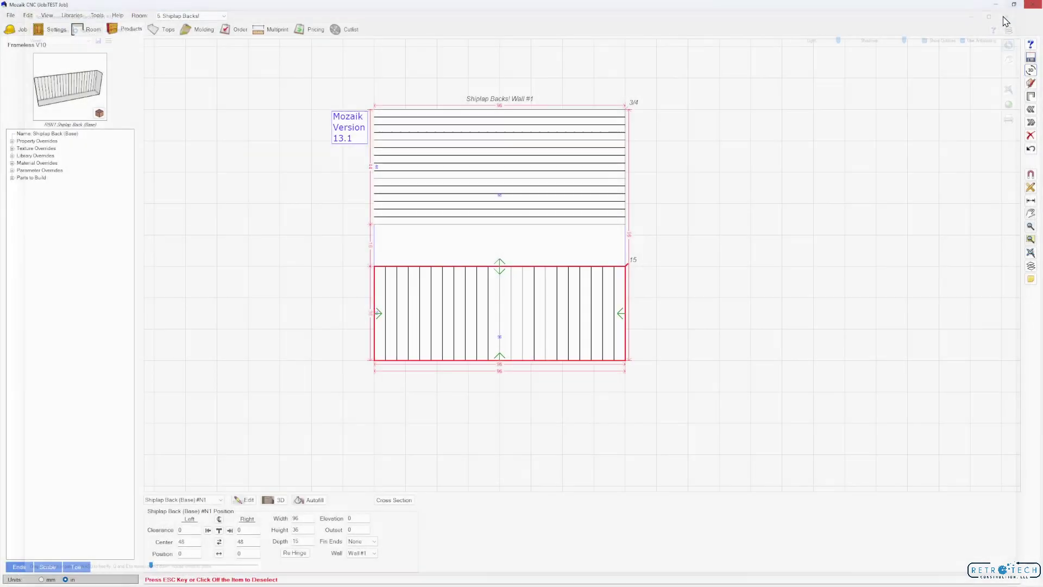
double_click(584, 308)
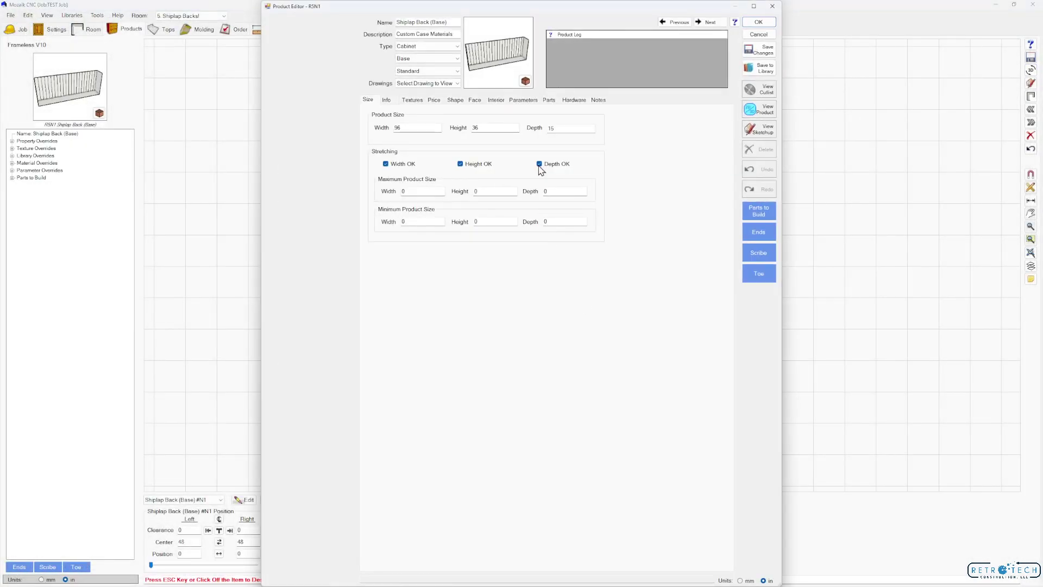
left_click(549, 100)
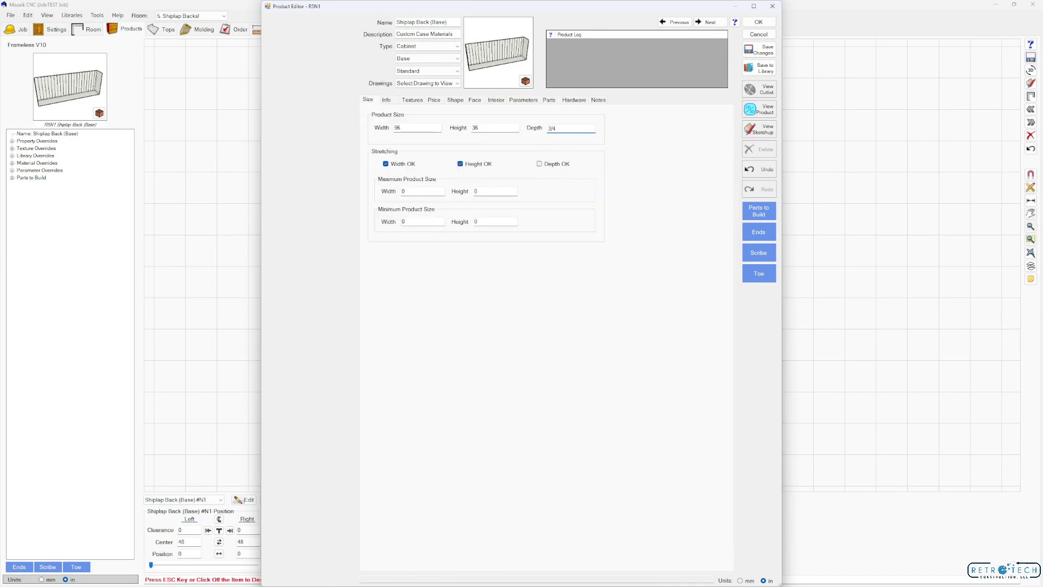
left_click(506, 66)
left_click(550, 101)
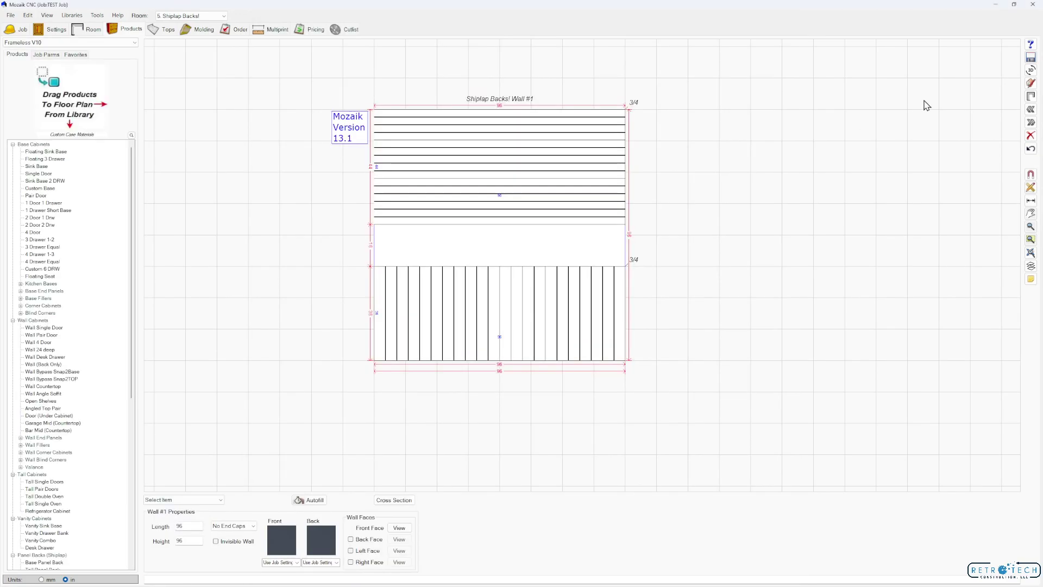
- Open Wall #1 in the 3D Room Viewer and orbit between angled and near-front views
left_click(1031, 71)
left_click_drag(549, 309, 575, 308)
scroll(576, 308, "up", 3)
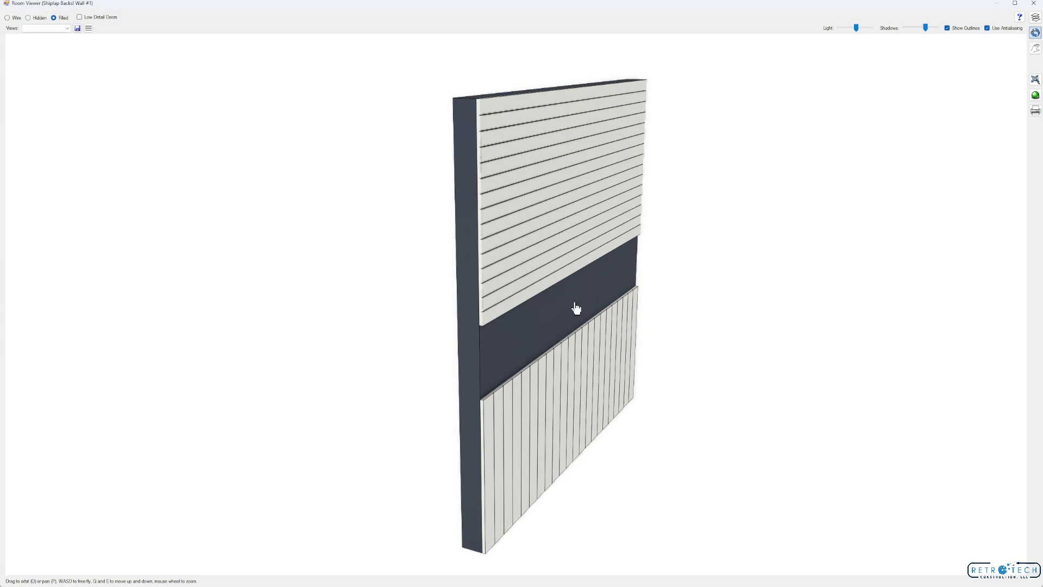
left_click_drag(578, 305, 542, 324)
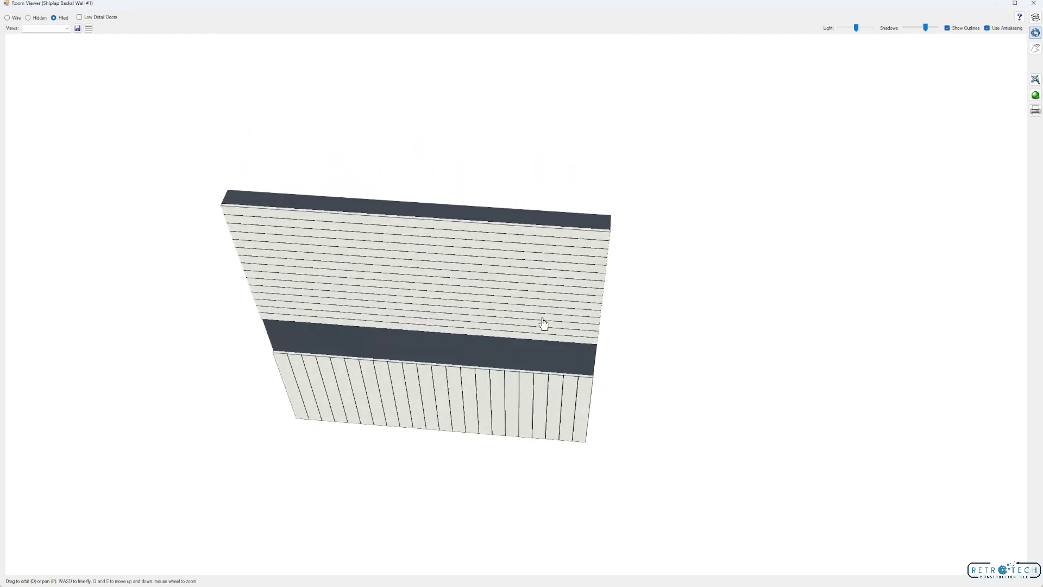